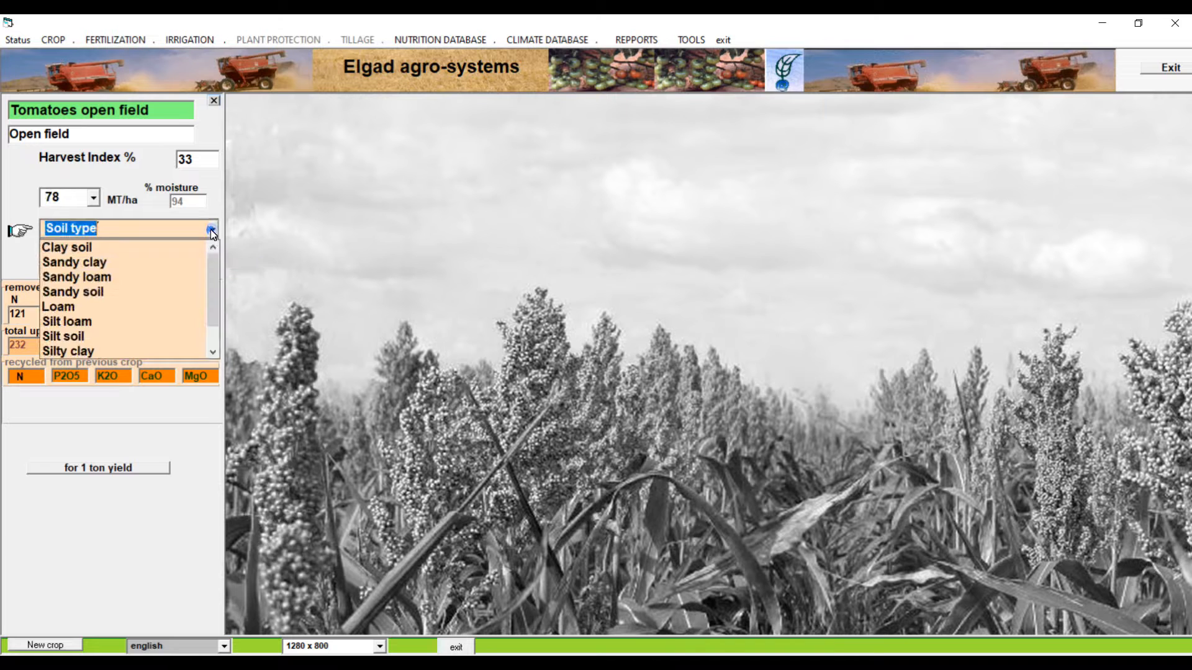
Set the open-field tomato plot to Sandy loam soil, neutral pH (6.6< pH < 7.4) and low biomass as previous crop residue
{"action": "left_click", "coordinate": [188, 276]}
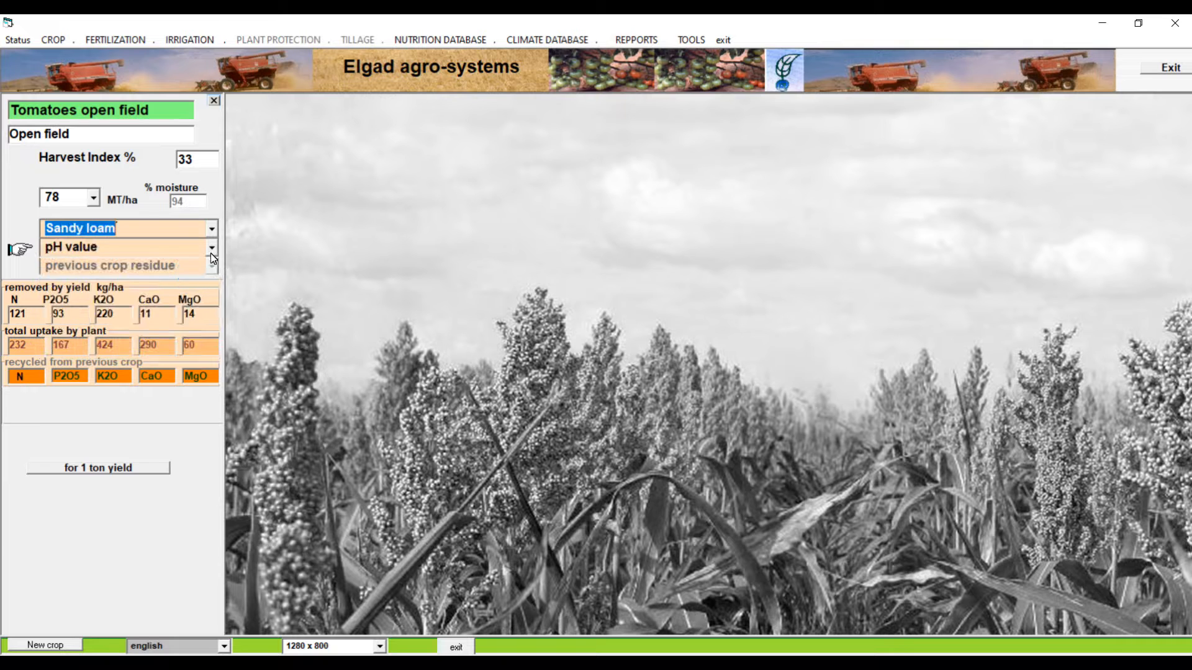
{"action": "left_click", "coordinate": [211, 250]}
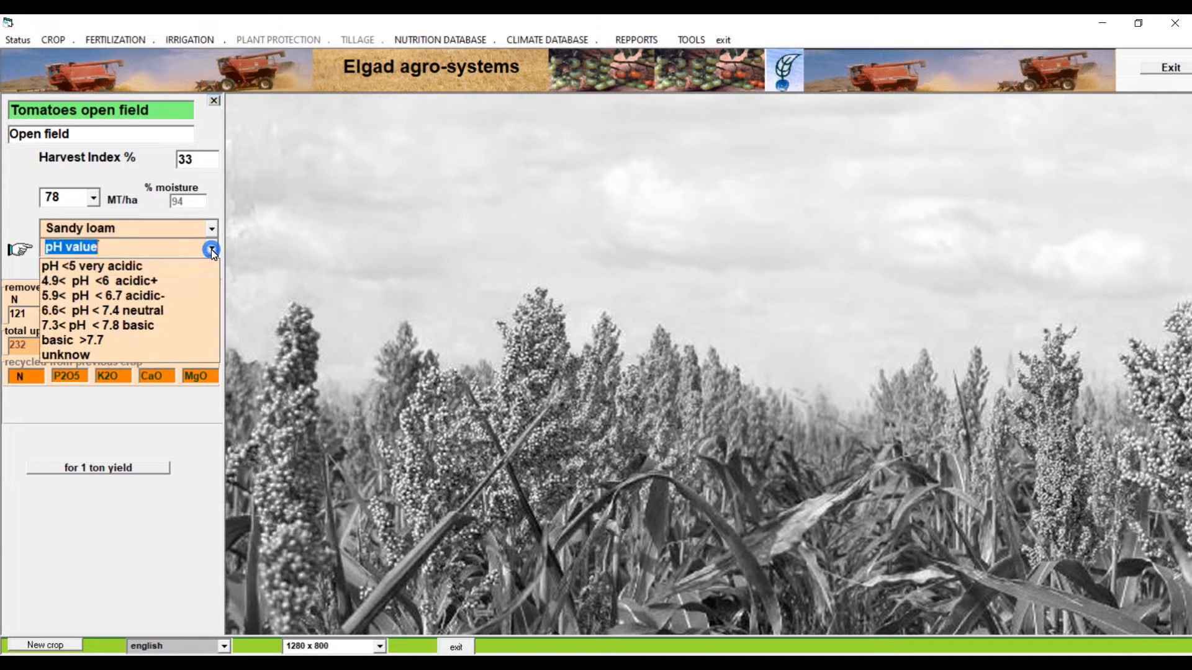
{"action": "left_click", "coordinate": [193, 312]}
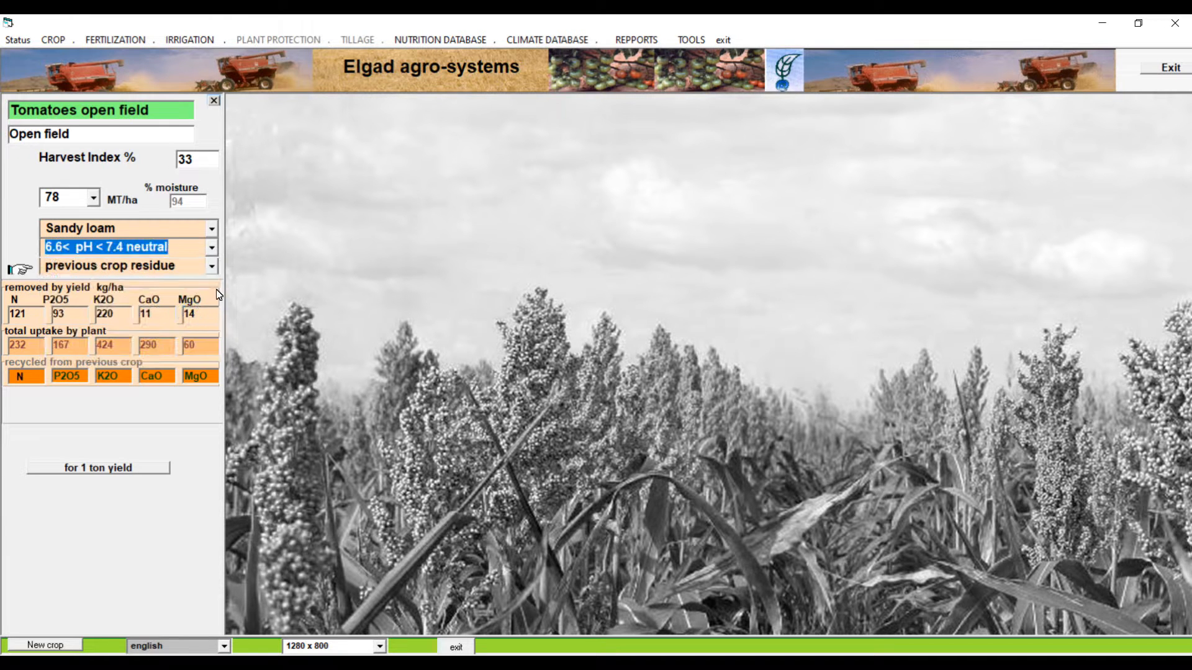
{"action": "left_click", "coordinate": [212, 265]}
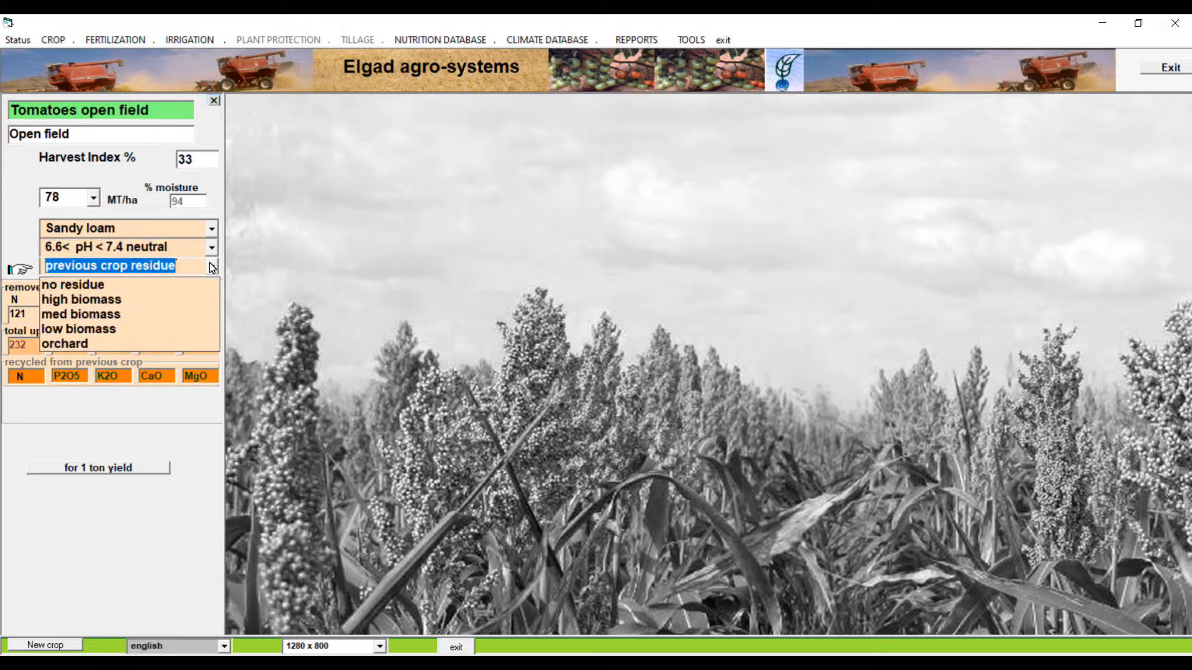
{"action": "left_click", "coordinate": [179, 337]}
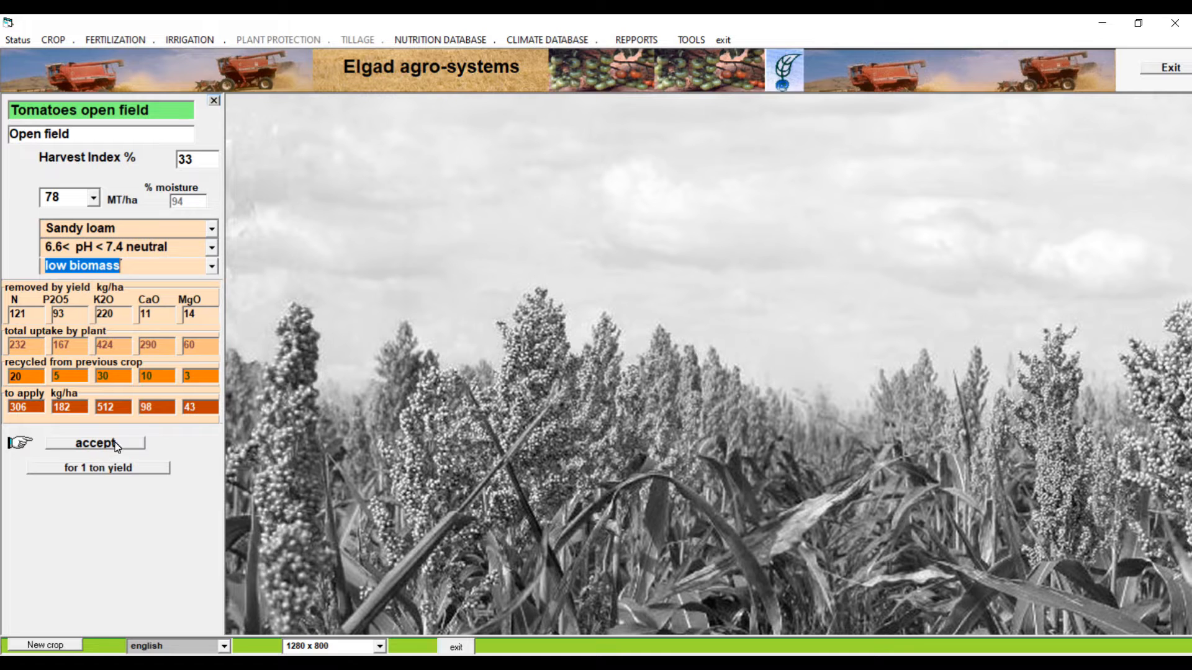
Display the nutrient figures for 1 ton of yield, then accept the calculated nutrient requirements and proceed
{"action": "left_click", "coordinate": [120, 476]}
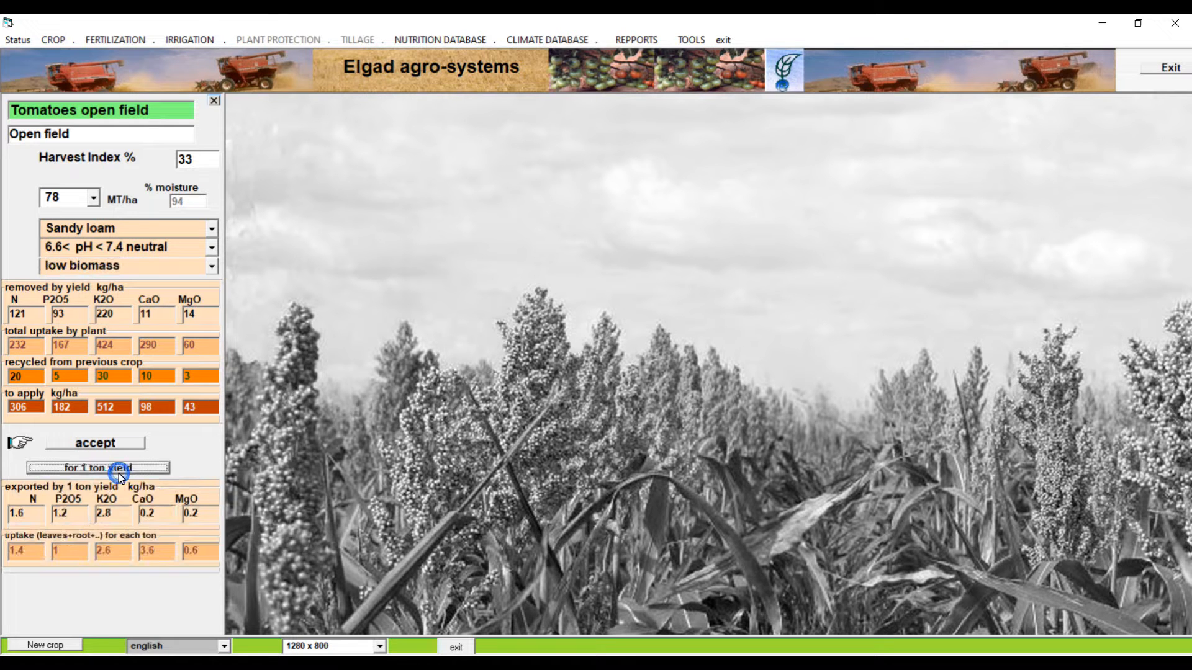
{"action": "left_click", "coordinate": [109, 444]}
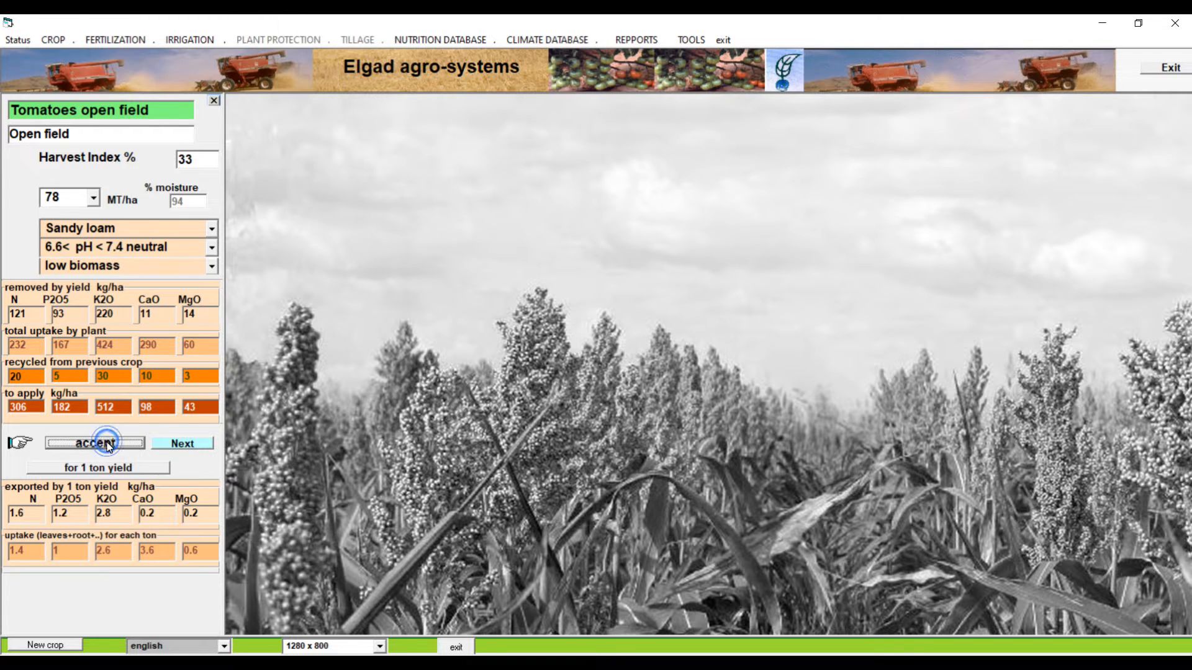
{"action": "left_click", "coordinate": [205, 443]}
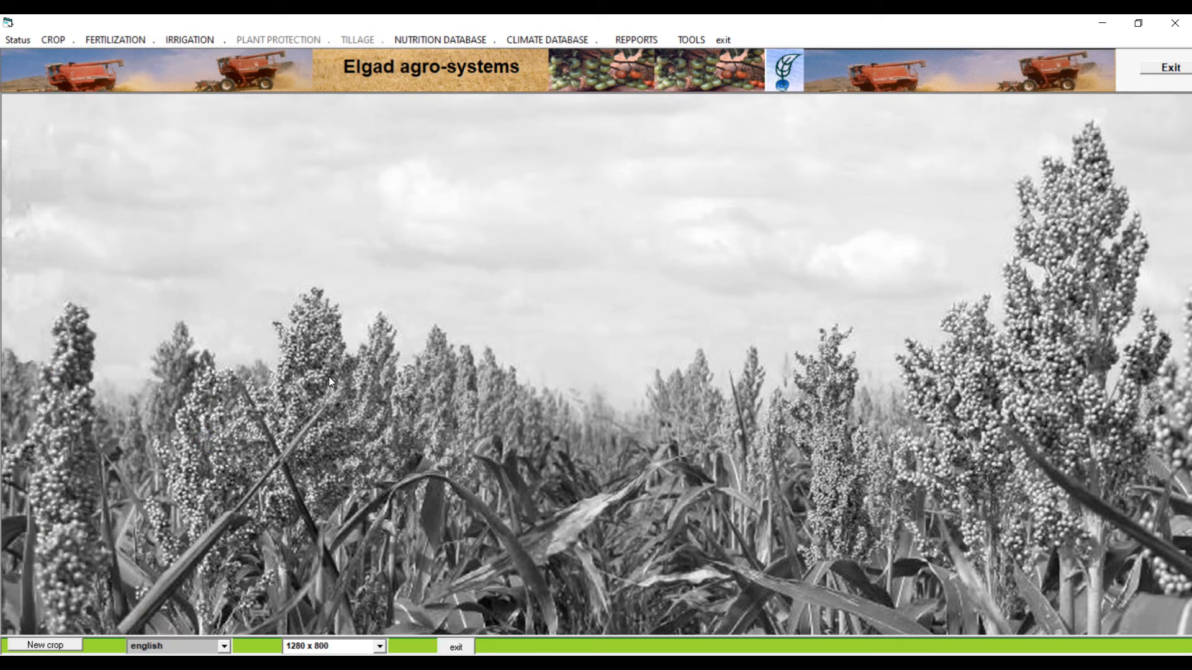
Open the soil analysis form for new soil data and choose sandy loam as soil type and water extraction as pH method
{"action": "left_click", "coordinate": [91, 41]}
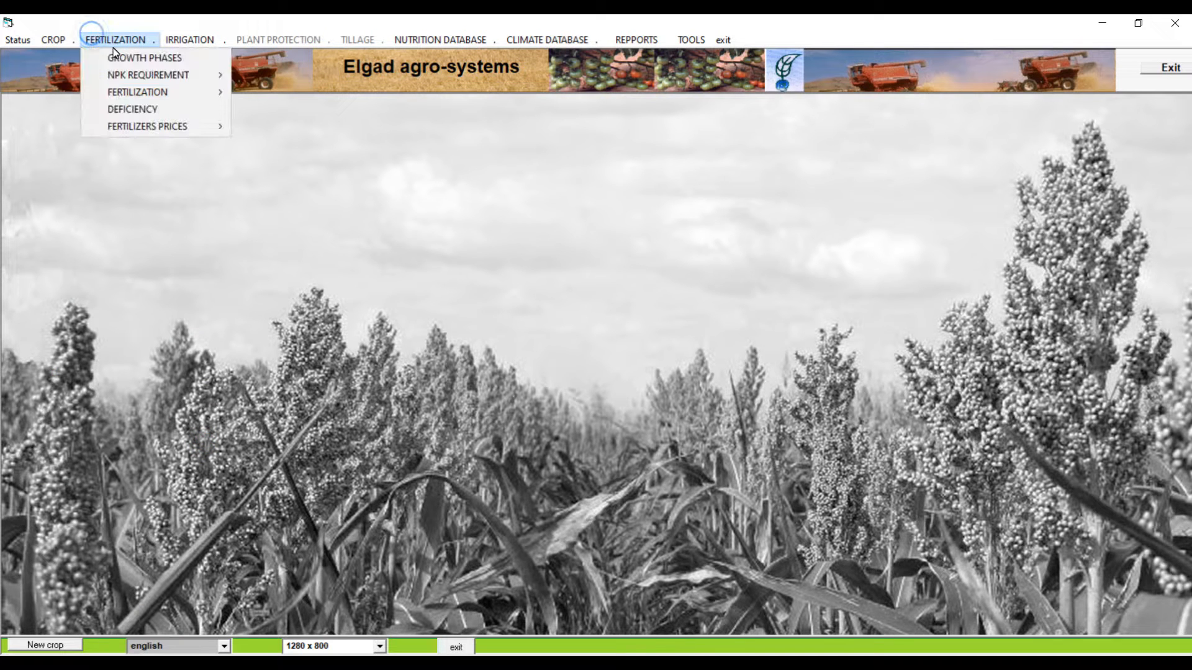
{"action": "mouse_move", "coordinate": [155, 72]}
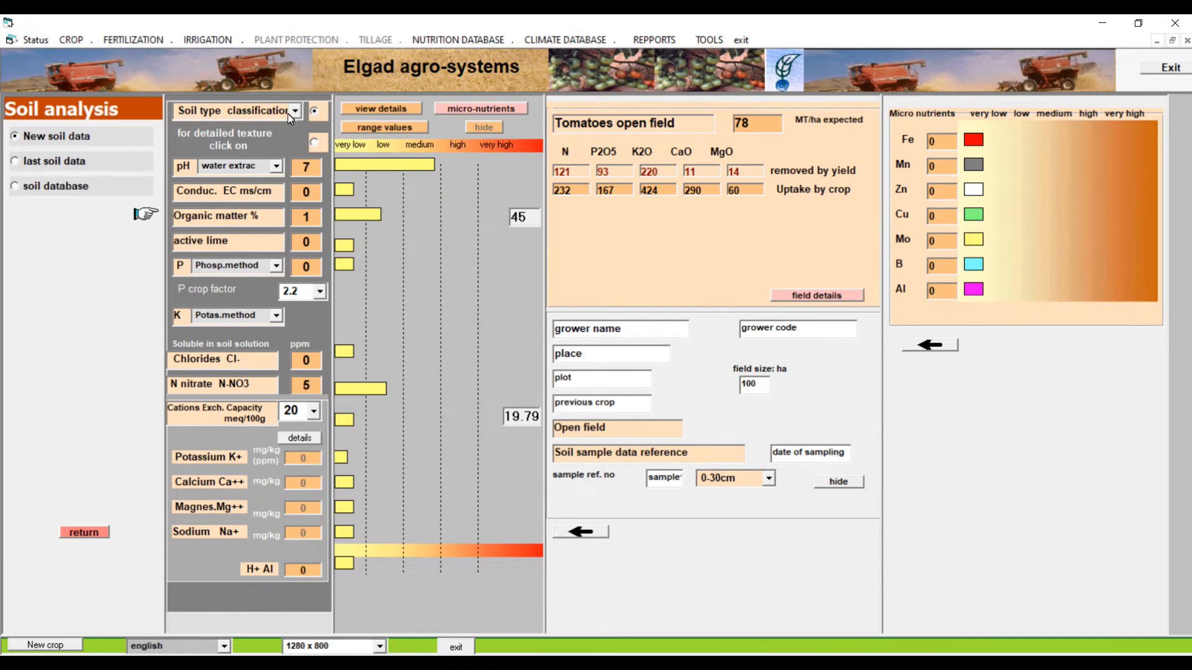
{"action": "left_click", "coordinate": [291, 114]}
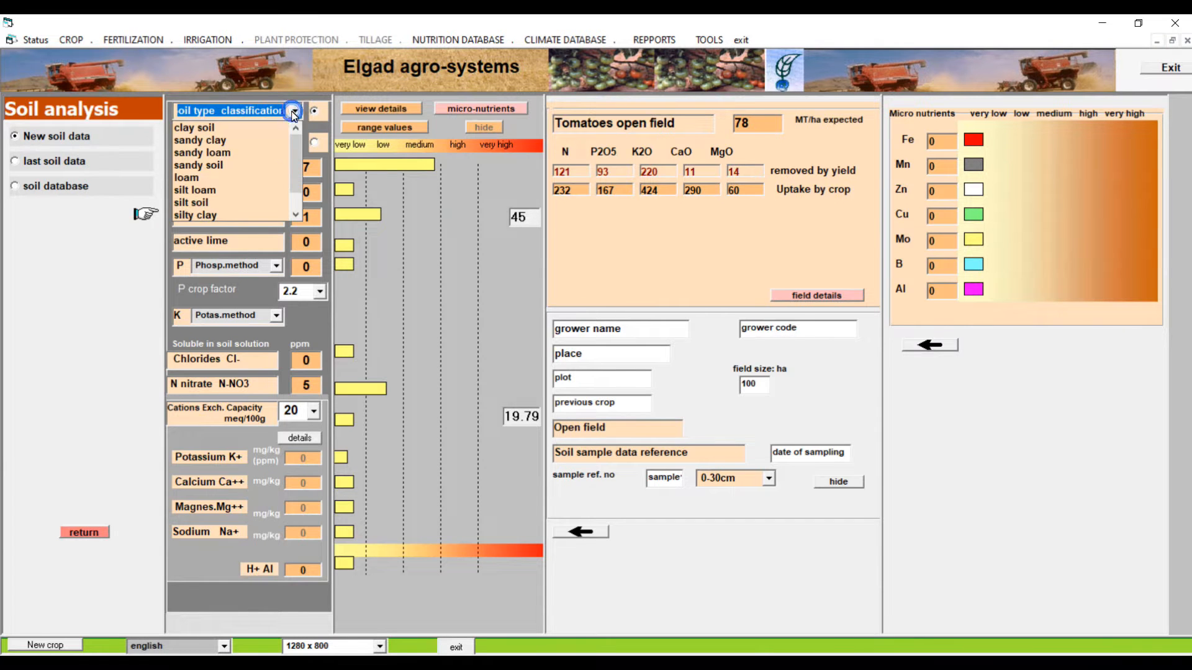
{"action": "left_click", "coordinate": [273, 153]}
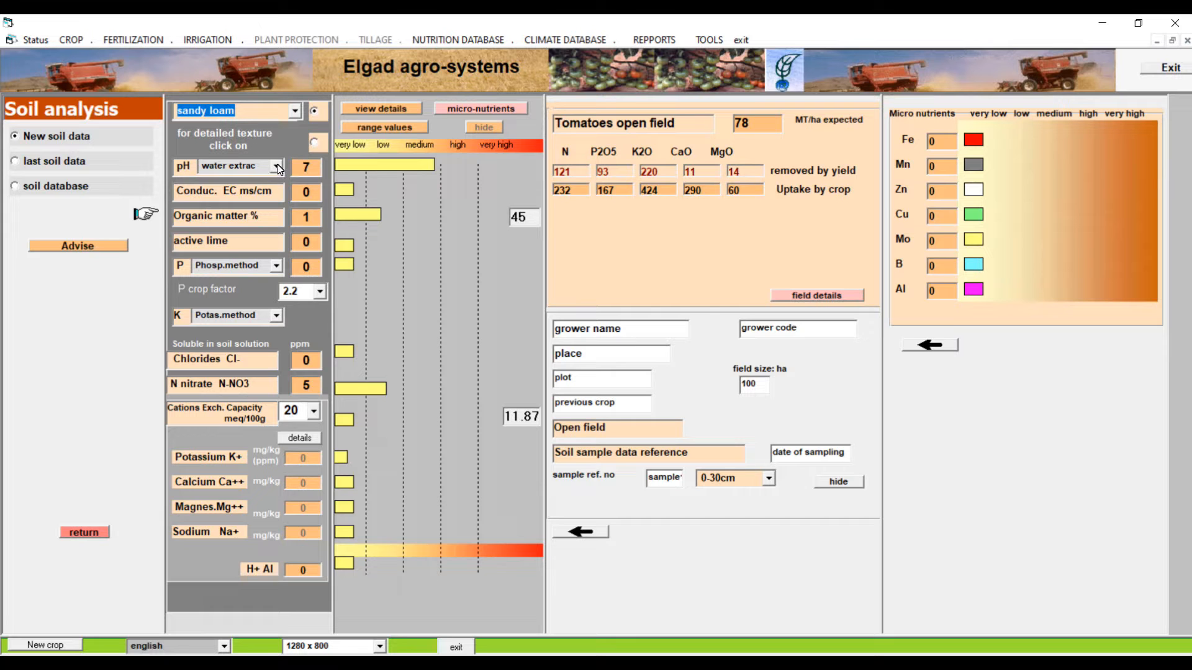
{"action": "left_click", "coordinate": [276, 167]}
{"action": "left_click", "coordinate": [268, 185]}
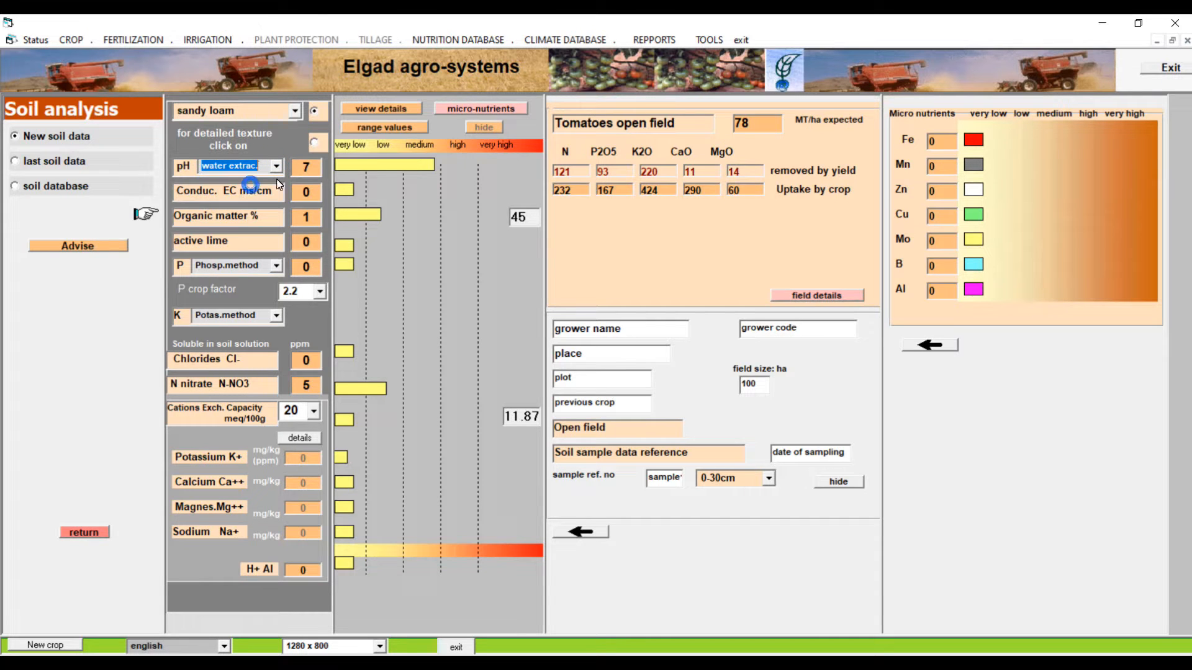
Enter a soil pH of 7.2, a conductivity of 1.4 ms/cm and an organic matter content of 1.1 %
{"action": "left_click", "coordinate": [310, 165]}
{"action": "type", "text": ".2"}
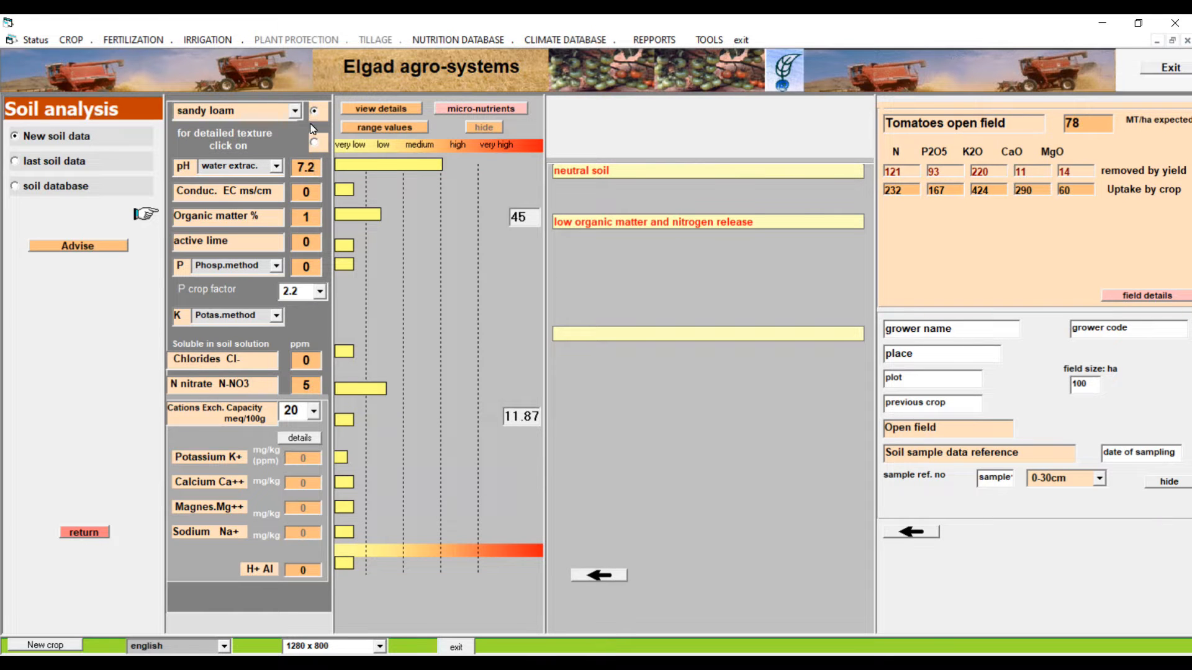
{"action": "key", "text": "Tab"}
{"action": "type", "text": "1"}
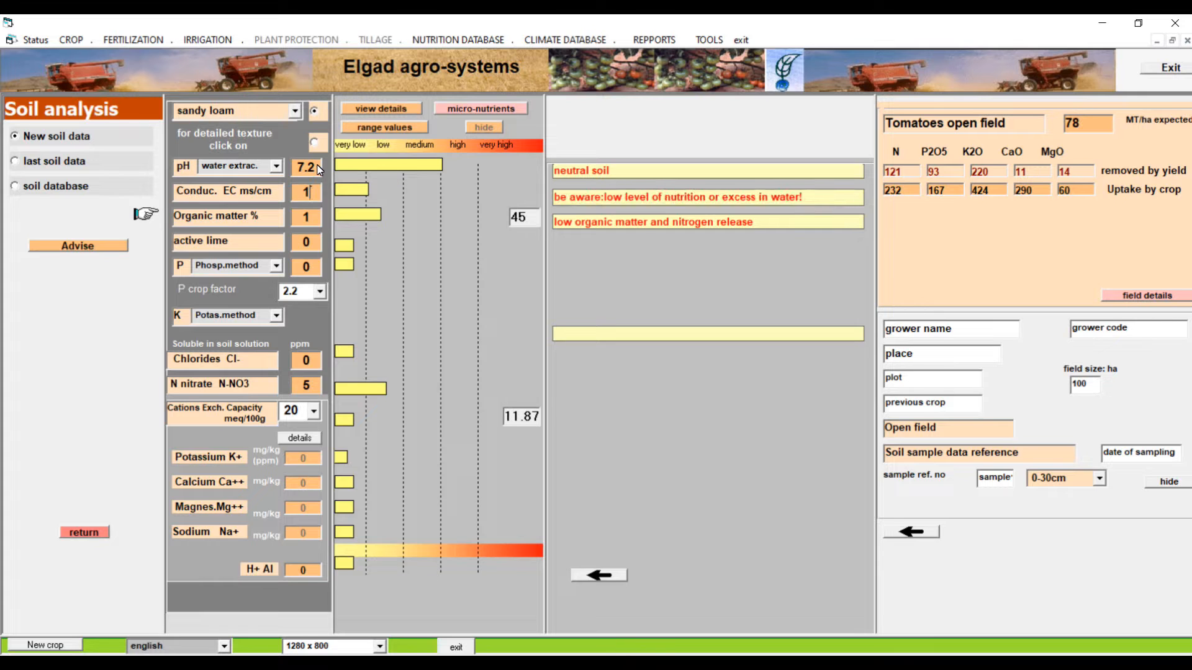
{"action": "type", "text": ".4"}
{"action": "double_click", "coordinate": [321, 218]}
{"action": "type", "text": "1.1"}
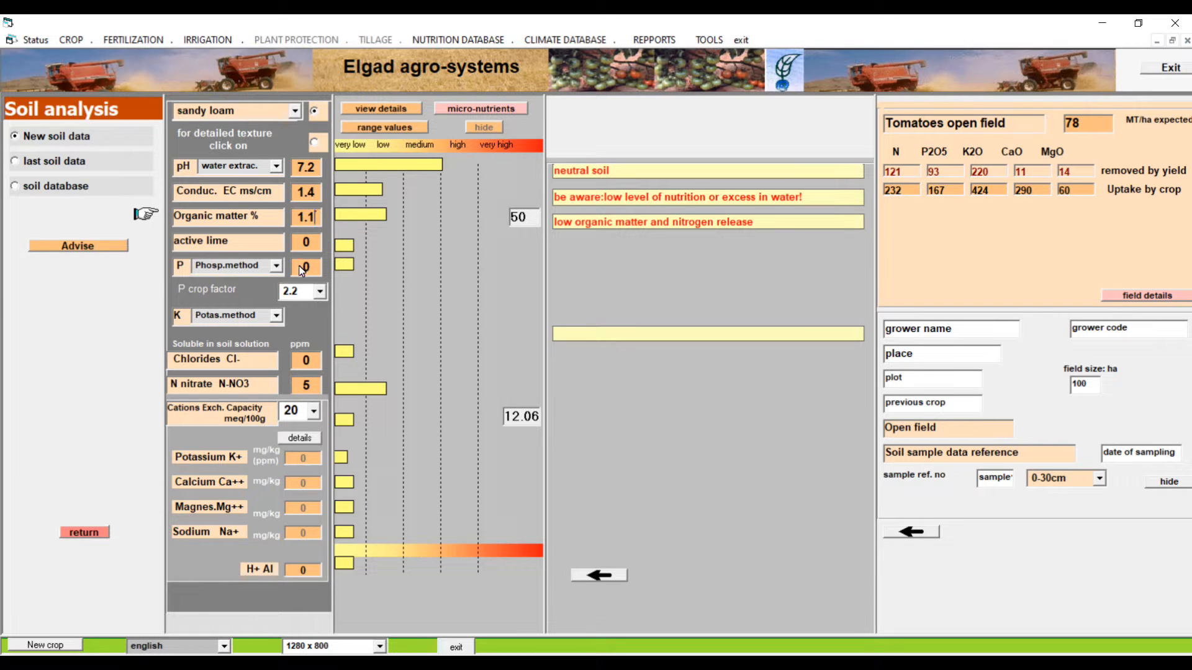
Choose the Olsen method (pH >7) for phosphorus and enter a phosphorus value of 18
{"action": "left_click", "coordinate": [275, 268]}
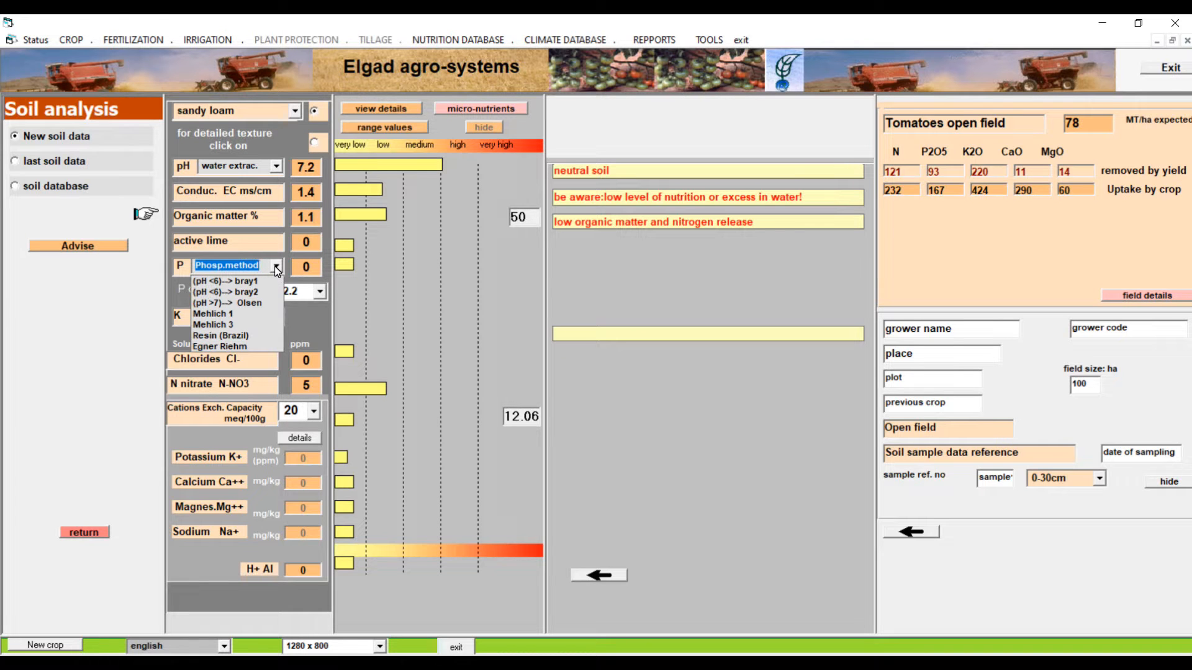
{"action": "left_click", "coordinate": [259, 307]}
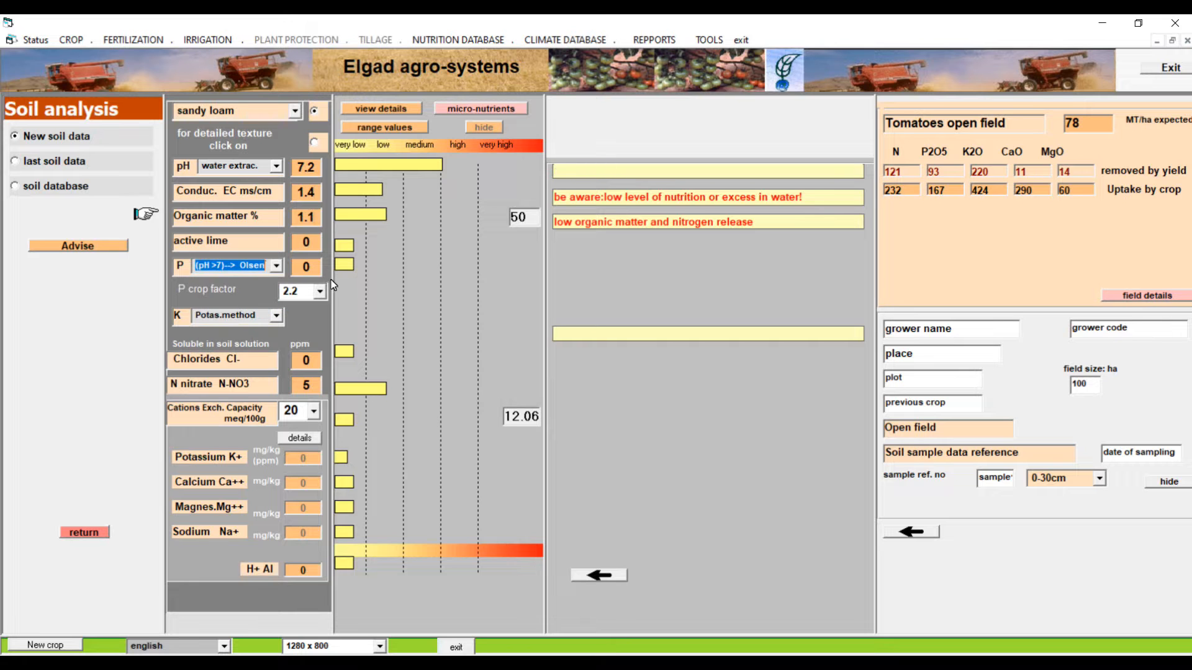
{"action": "left_click", "coordinate": [300, 268]}
{"action": "double_click", "coordinate": [299, 269]}
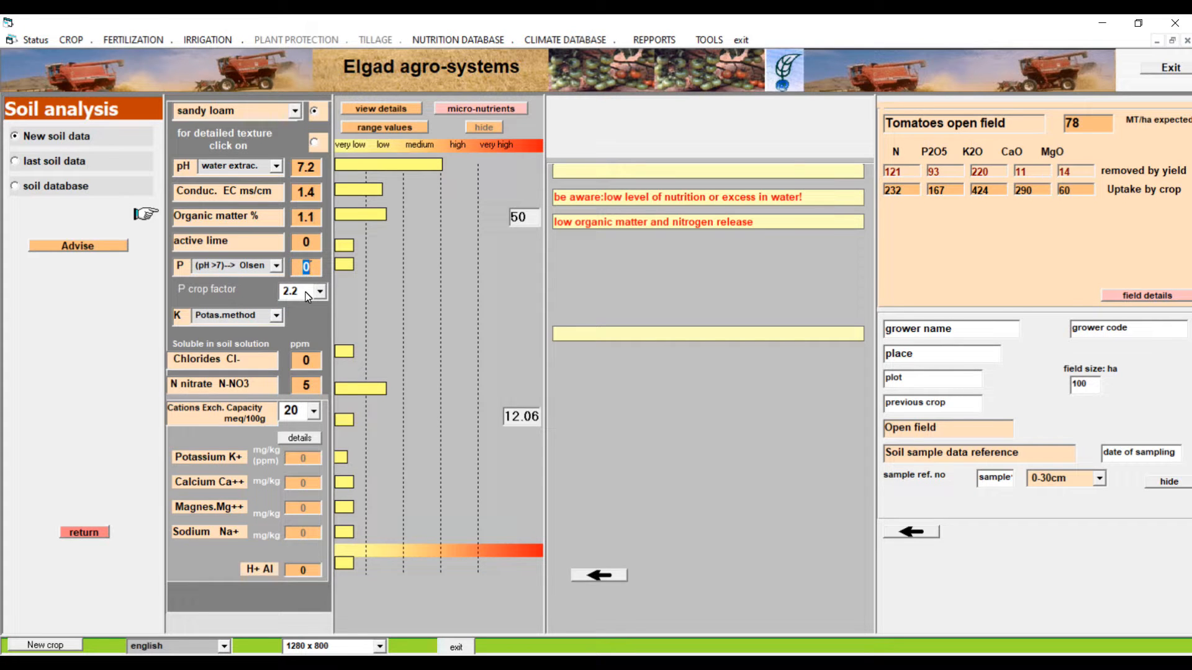
{"action": "type", "text": "18"}
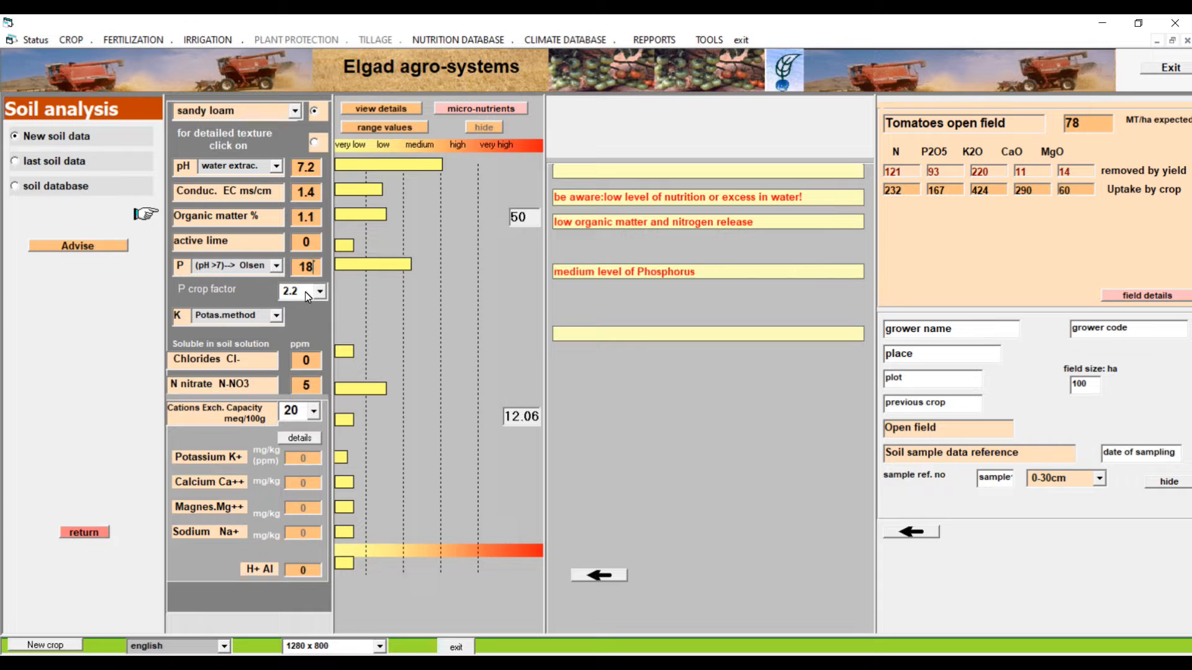
Choose Amonium acetate as the potassium method and set the chlorides in the soil solution to 35 ppm
{"action": "left_click", "coordinate": [274, 317]}
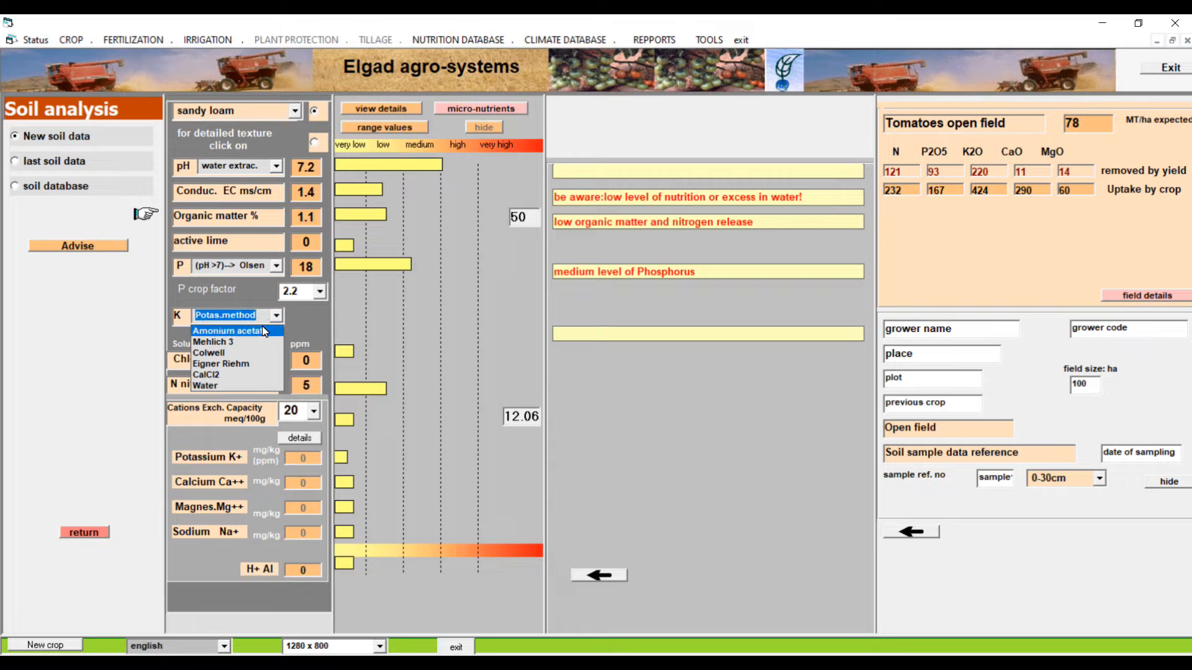
{"action": "left_click", "coordinate": [263, 330]}
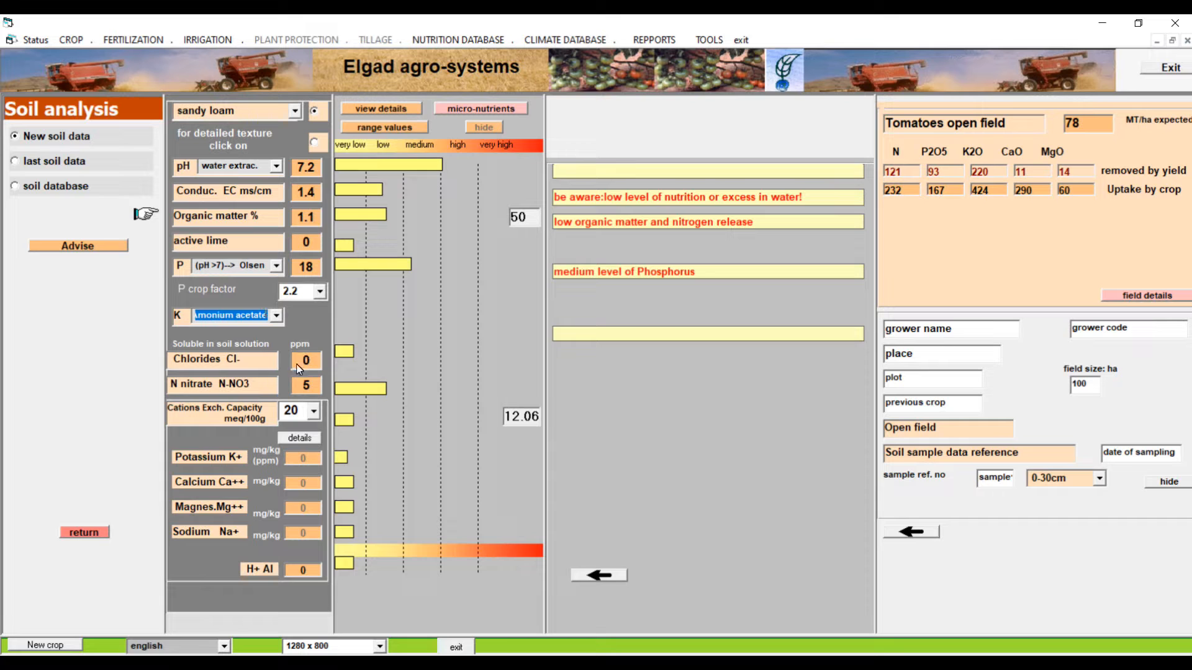
{"action": "left_click", "coordinate": [318, 366]}
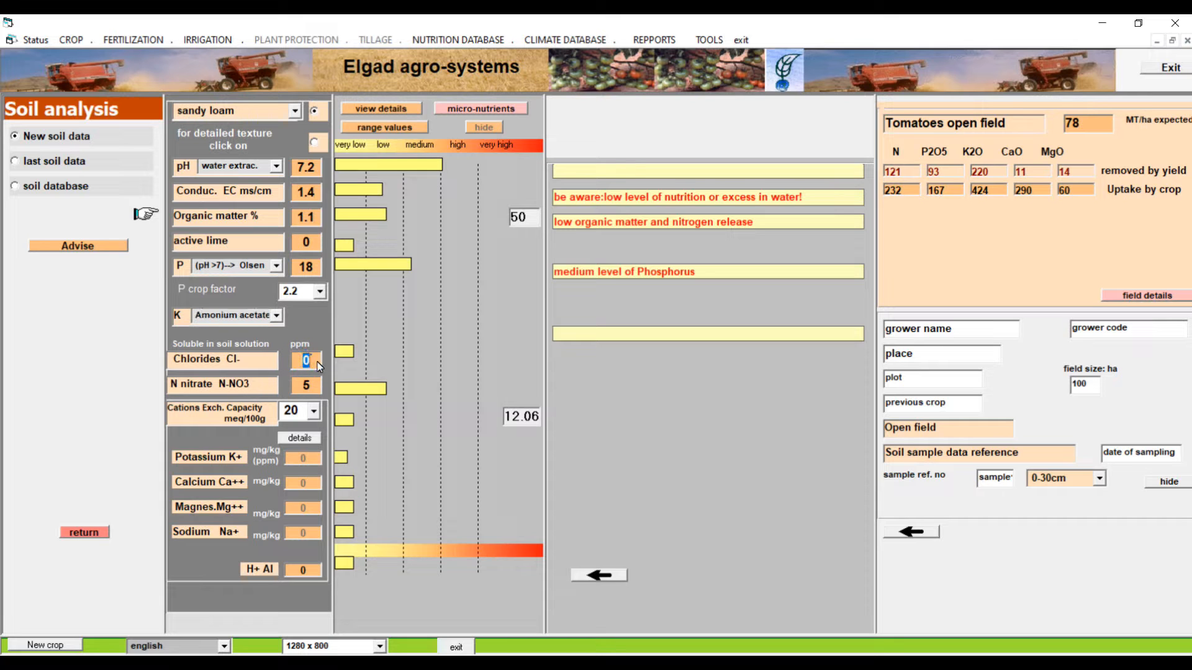
{"action": "type", "text": "35"}
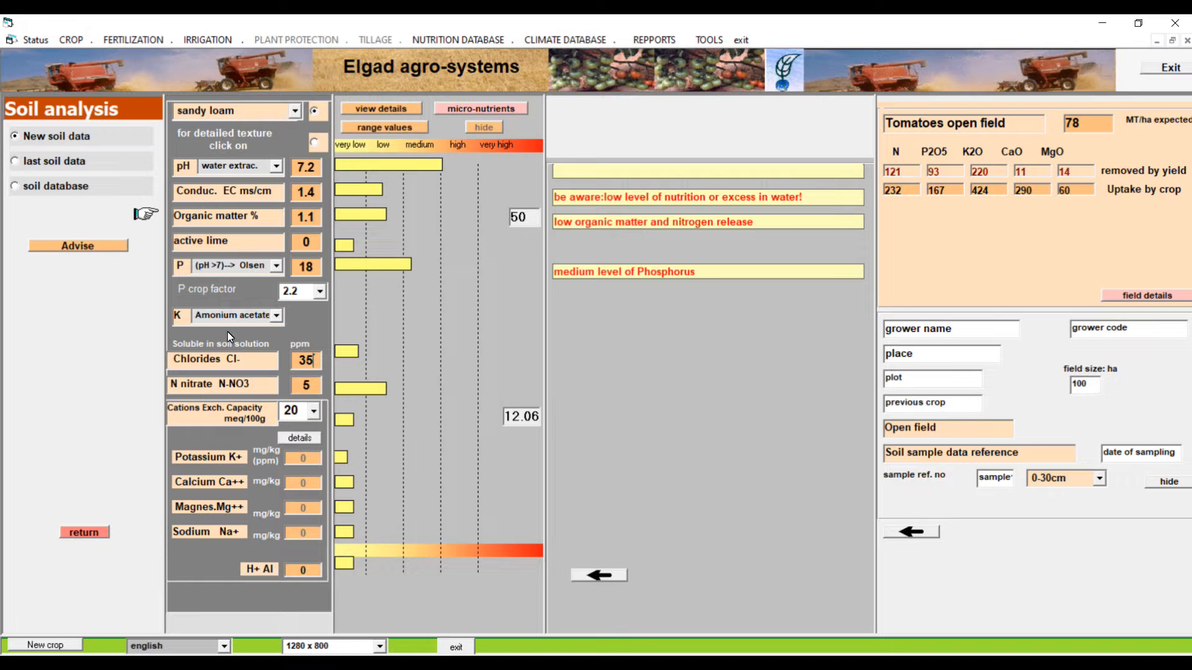
Set the nitrate nitrogen to 10 ppm and the cation exchange capacity to 15 meq/100g
{"action": "left_click", "coordinate": [308, 388]}
{"action": "type", "text": "10"}
{"action": "left_click", "coordinate": [316, 411]}
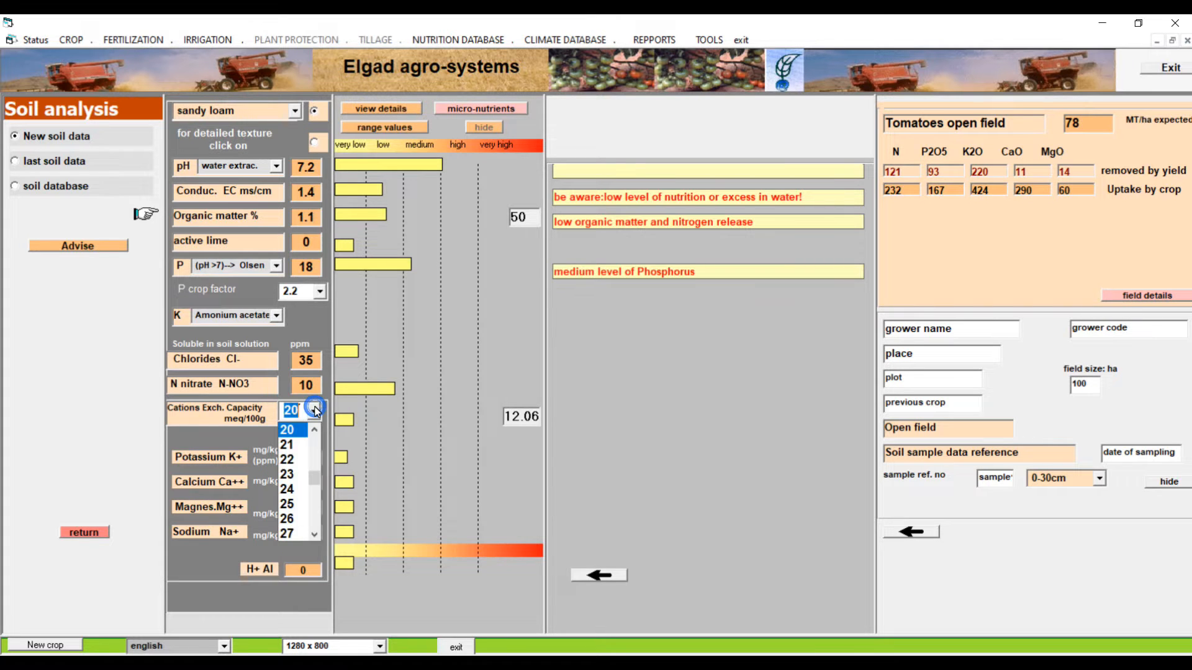
{"action": "scroll", "coordinate": [298, 466], "scroll_direction": "up", "scroll_amount": 3}
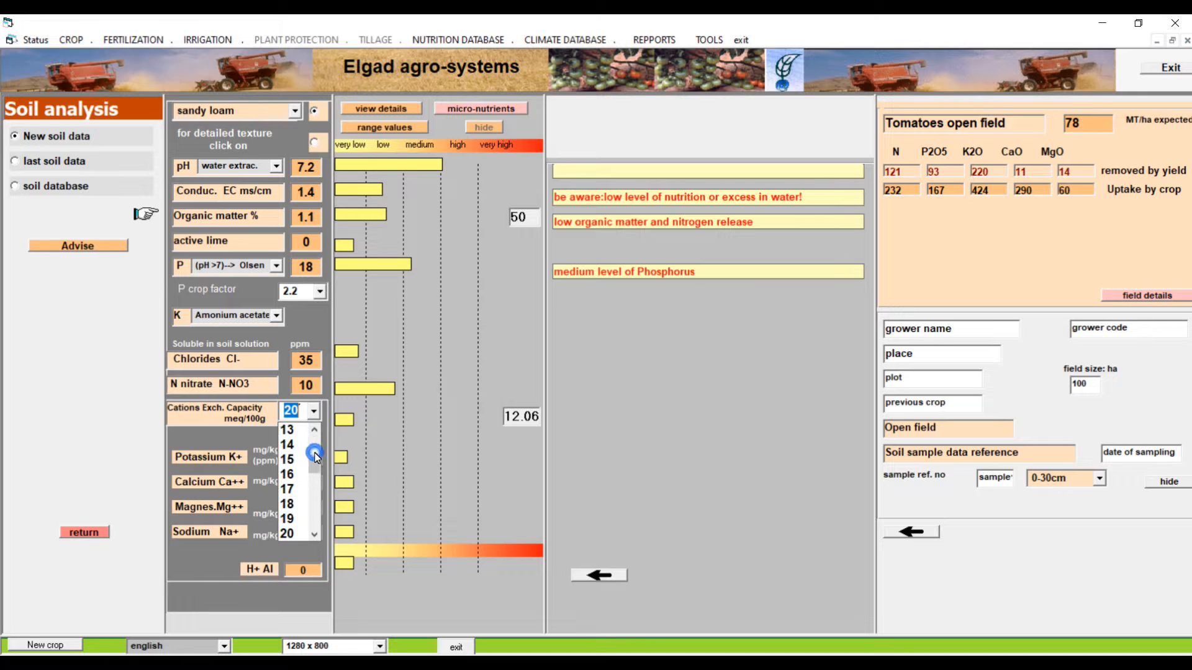
{"action": "left_click", "coordinate": [287, 463]}
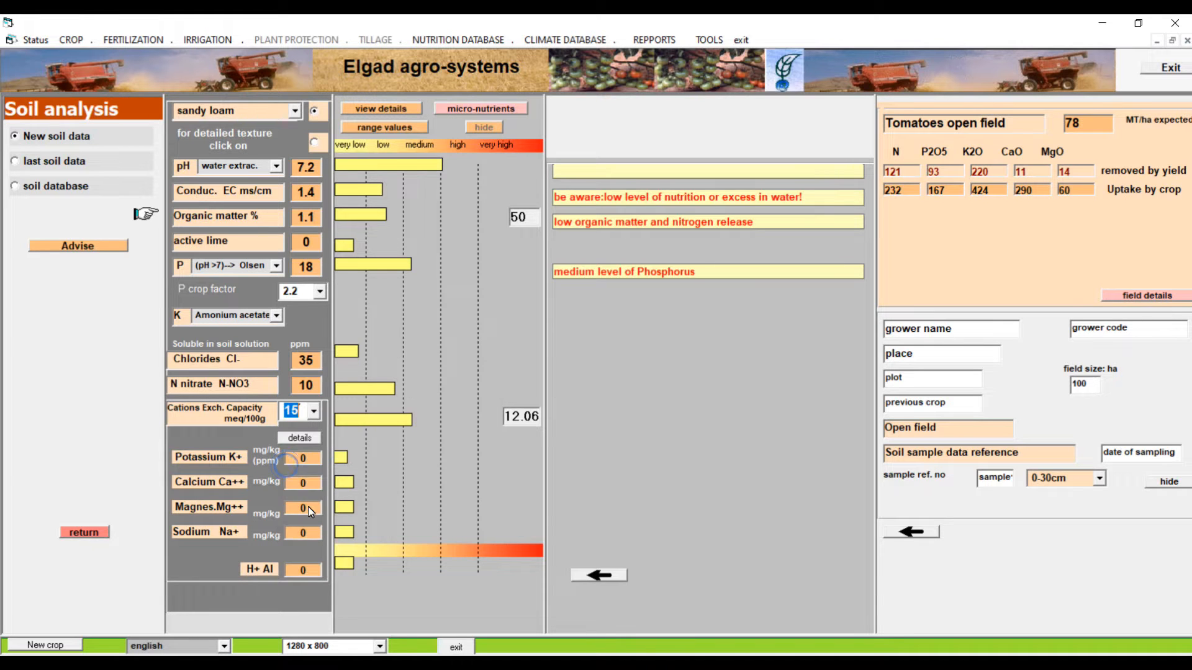
Enter the soil cations in mg/kg: potassium 145, calcium 2500, magnesium 75 and sodium 16
{"action": "left_click", "coordinate": [295, 463]}
{"action": "type", "text": "145"}
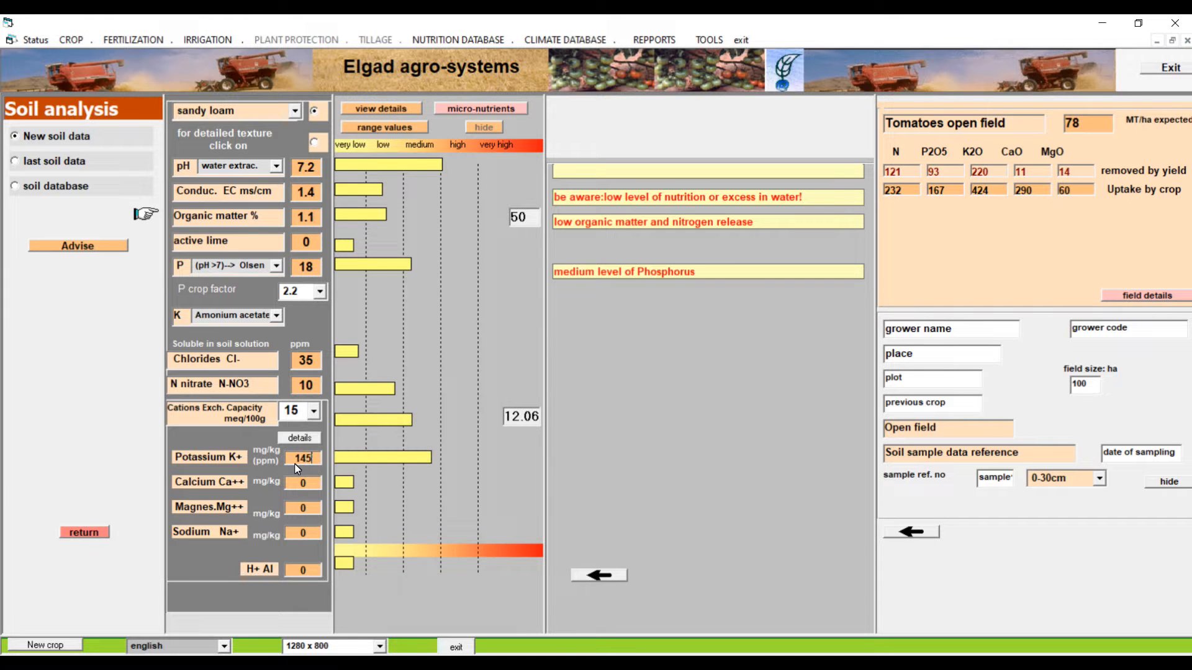
{"action": "left_click_drag", "start_coordinate": [292, 484], "coordinate": [324, 493]}
{"action": "type", "text": "2500"}
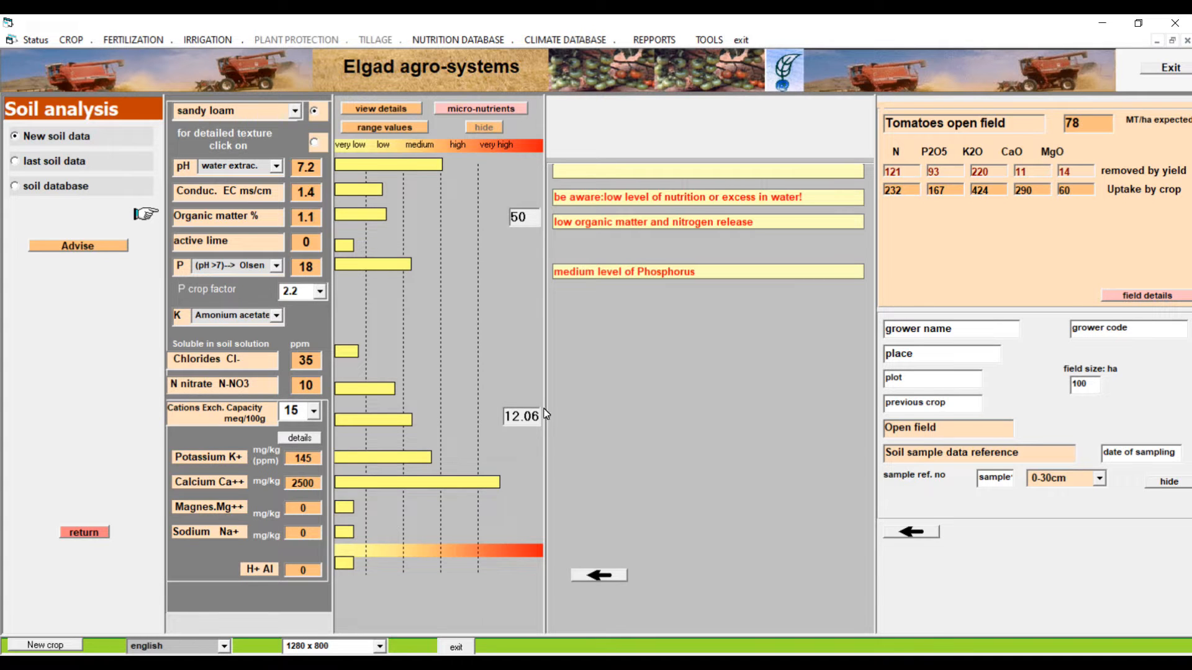
{"action": "left_click", "coordinate": [303, 506]}
{"action": "type", "text": "75"}
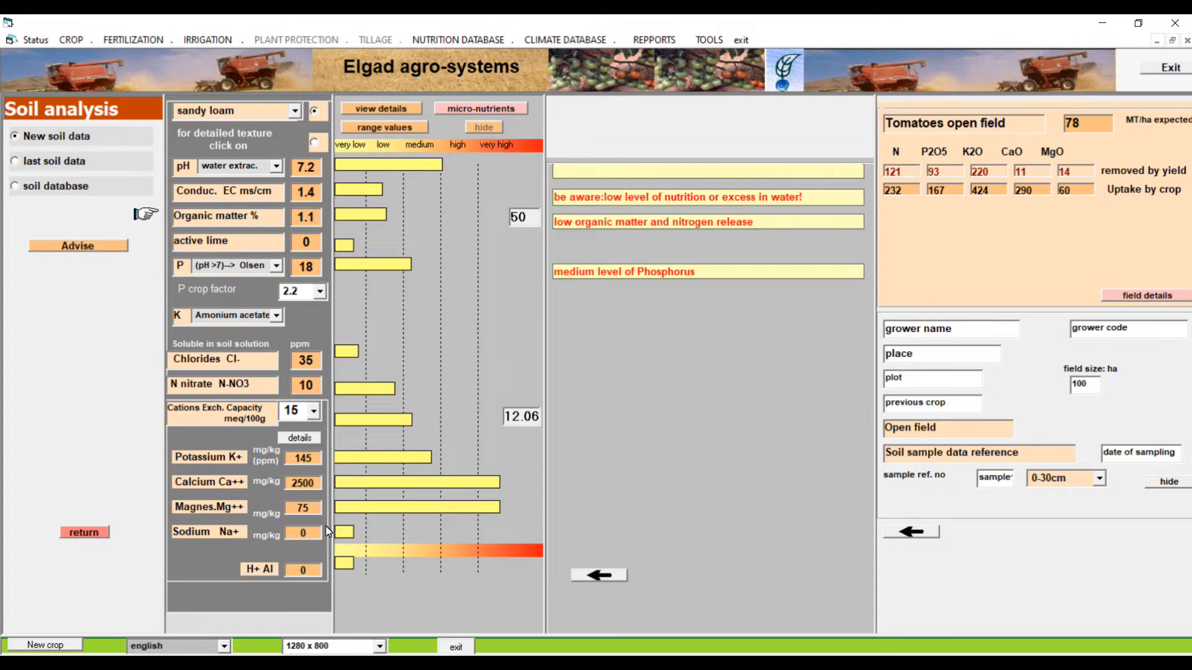
{"action": "left_click", "coordinate": [296, 536]}
Load the courgette.sol sample from the grower1 folder of the soil database and generate the fertilization advice
{"action": "left_click", "coordinate": [22, 187]}
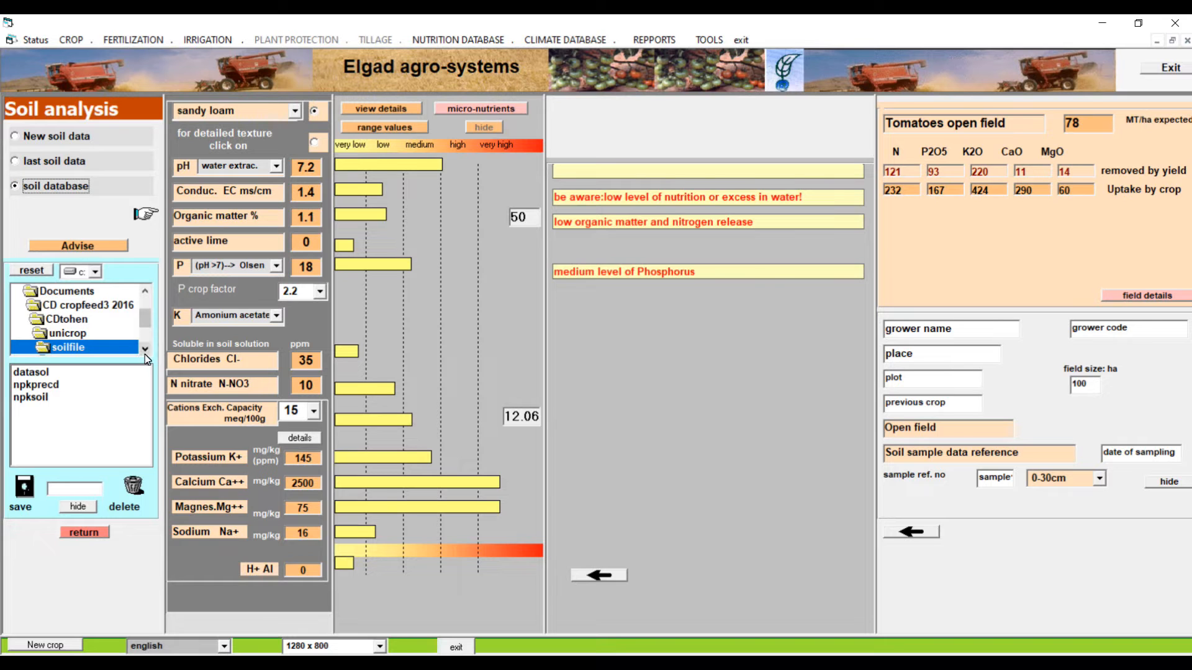
{"action": "left_click", "coordinate": [145, 350]}
{"action": "left_click", "coordinate": [145, 349]}
{"action": "left_click", "coordinate": [145, 350]}
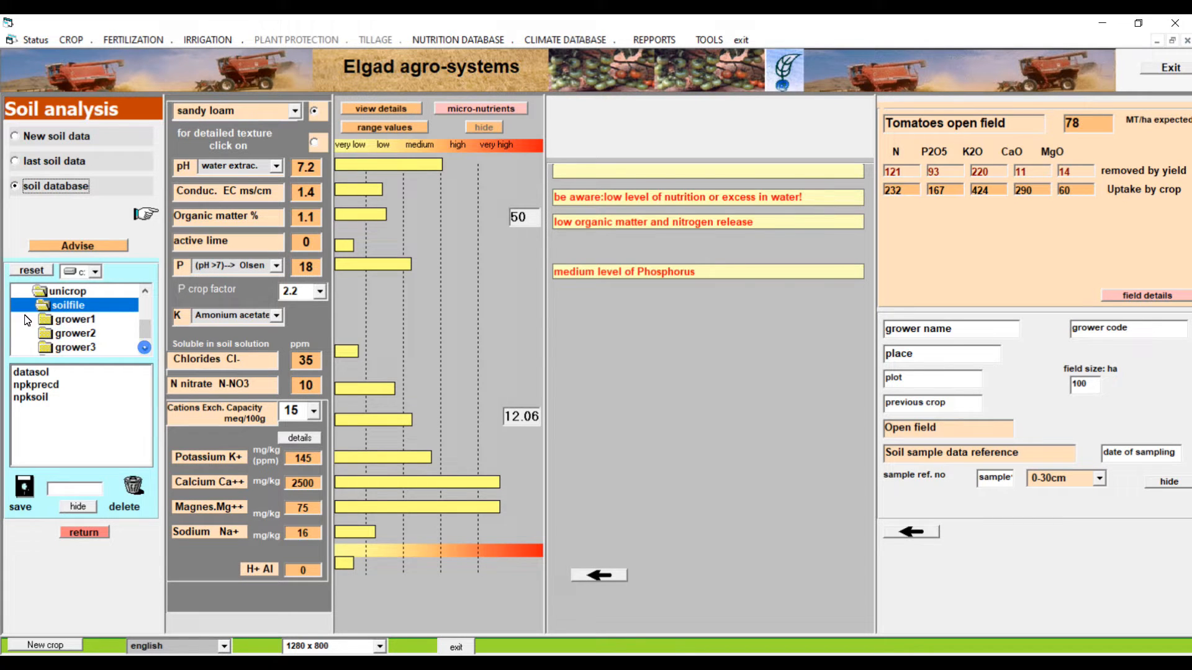
{"action": "left_click", "coordinate": [73, 332]}
{"action": "double_click", "coordinate": [72, 319]}
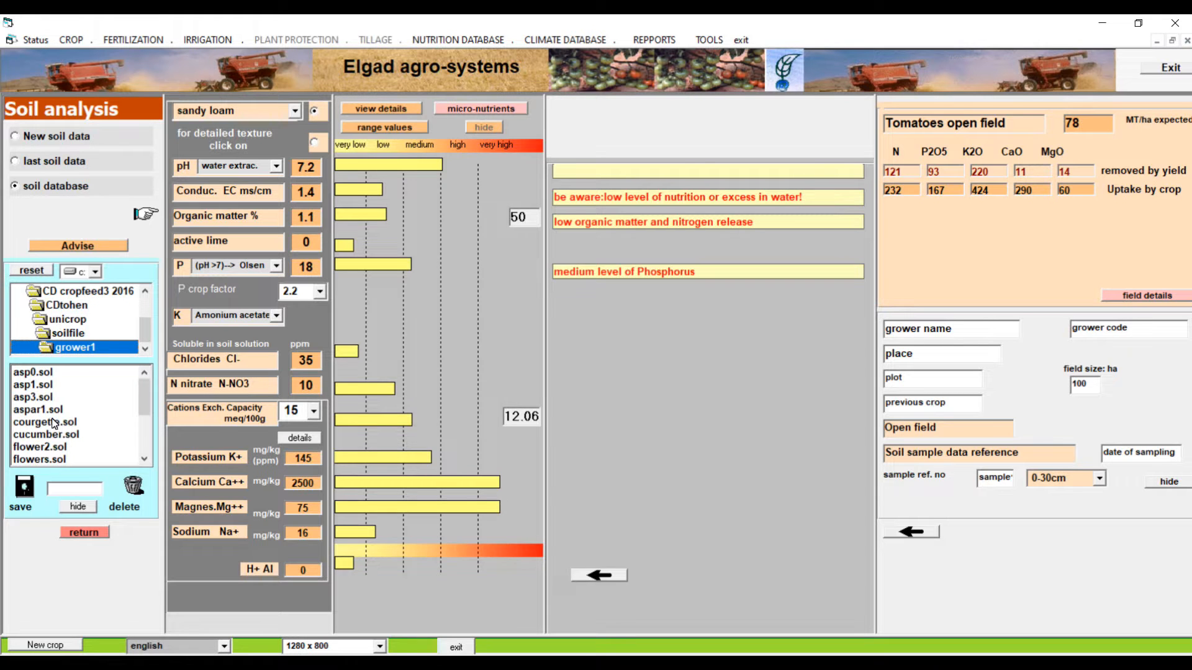
{"action": "double_click", "coordinate": [53, 422]}
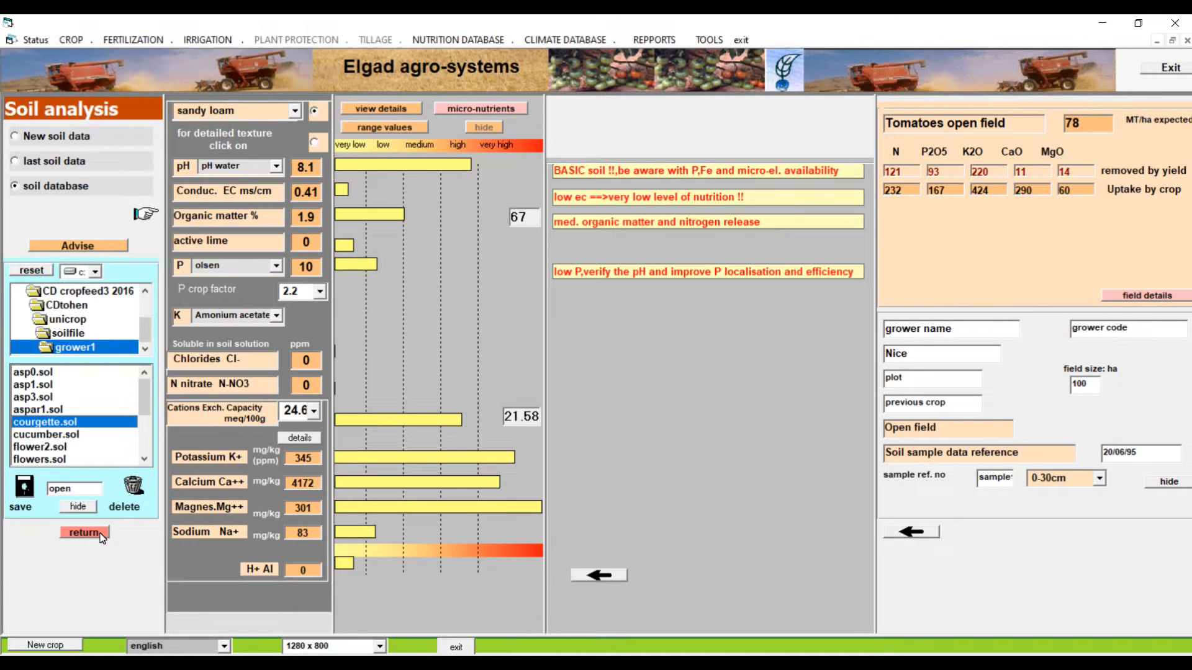
{"action": "left_click", "coordinate": [111, 246]}
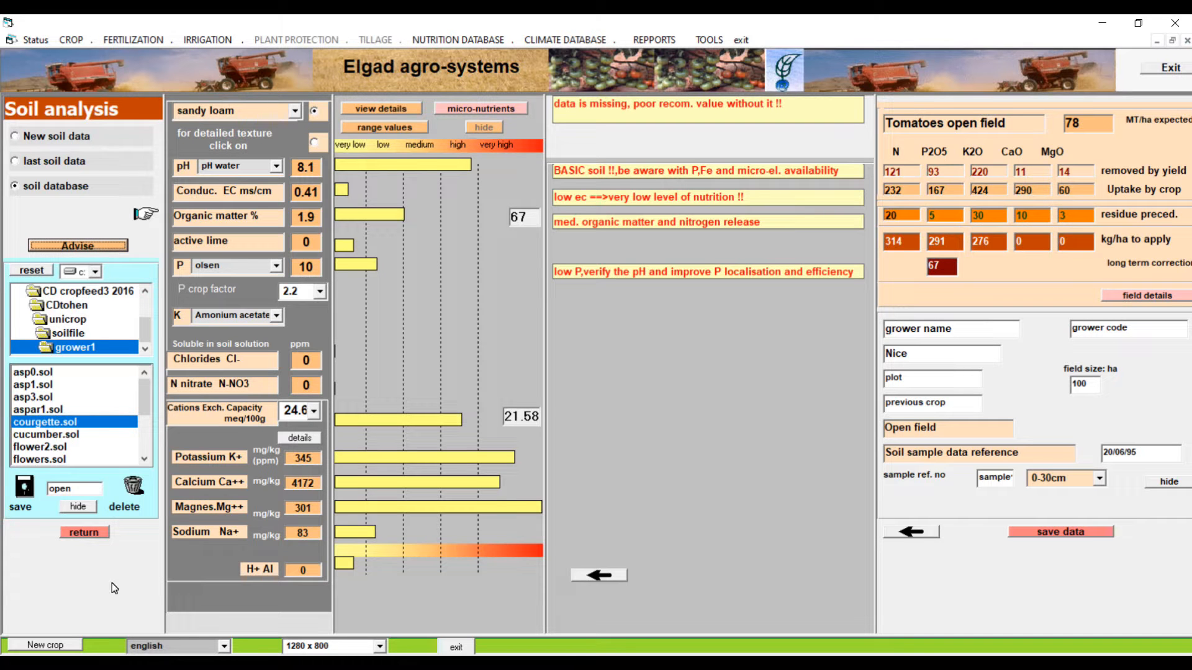
Leave the soil analysis and open the base/top dressing fertilization plan
{"action": "left_click", "coordinate": [98, 537]}
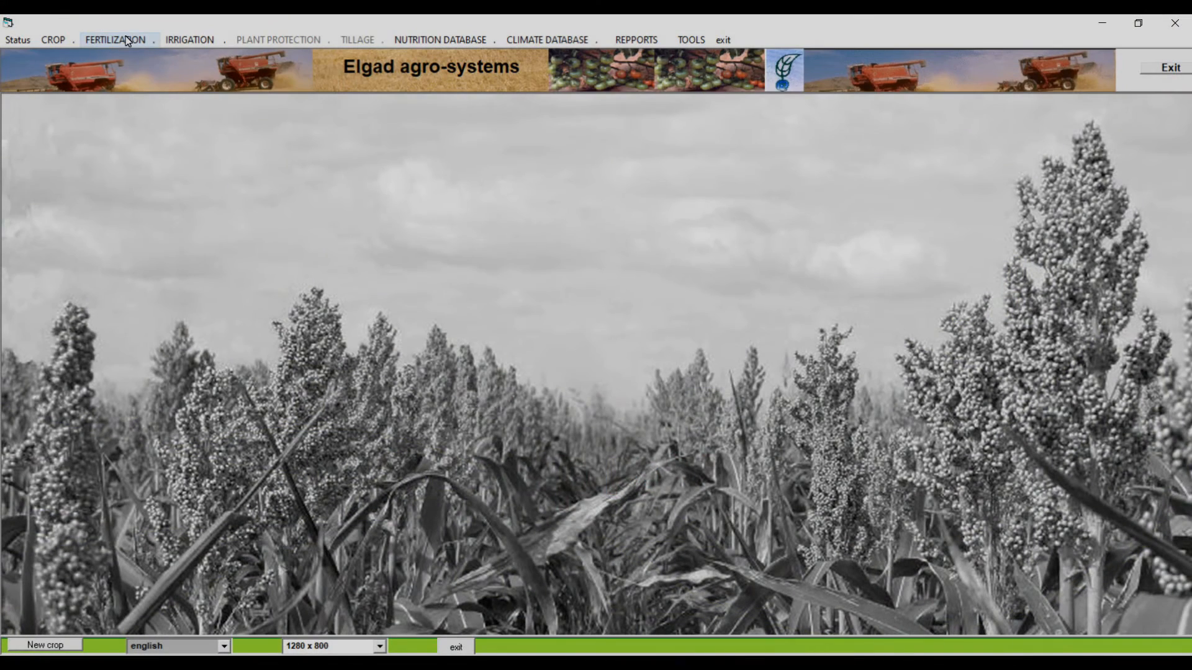
{"action": "left_click", "coordinate": [127, 40]}
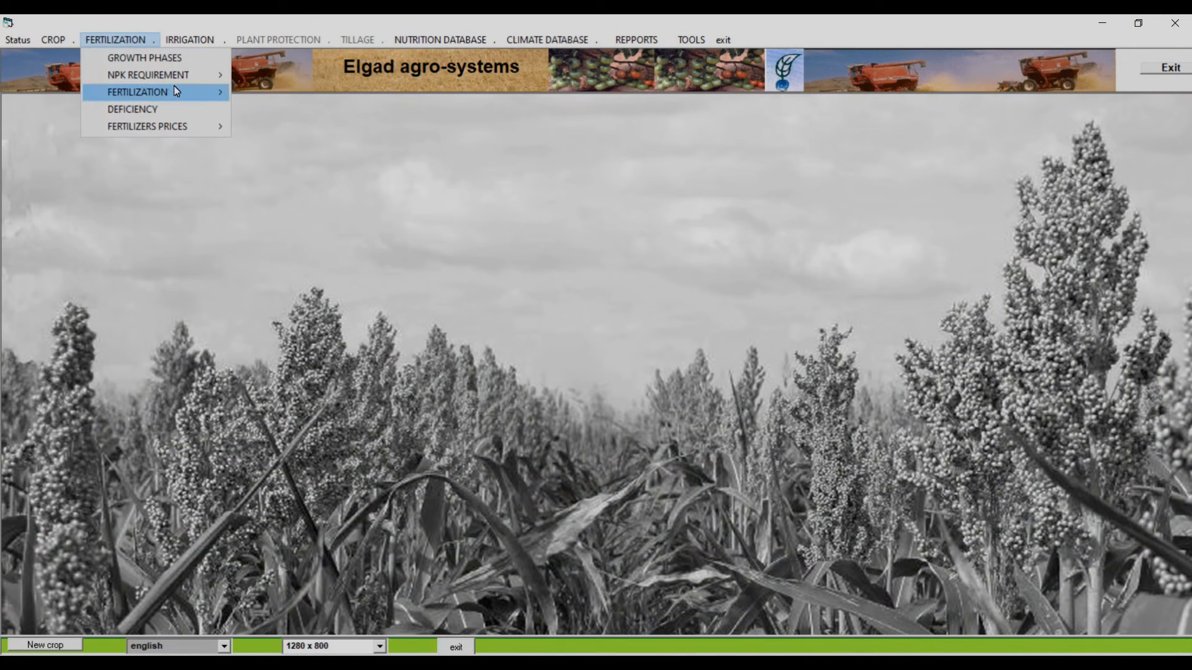
{"action": "mouse_move", "coordinate": [175, 90]}
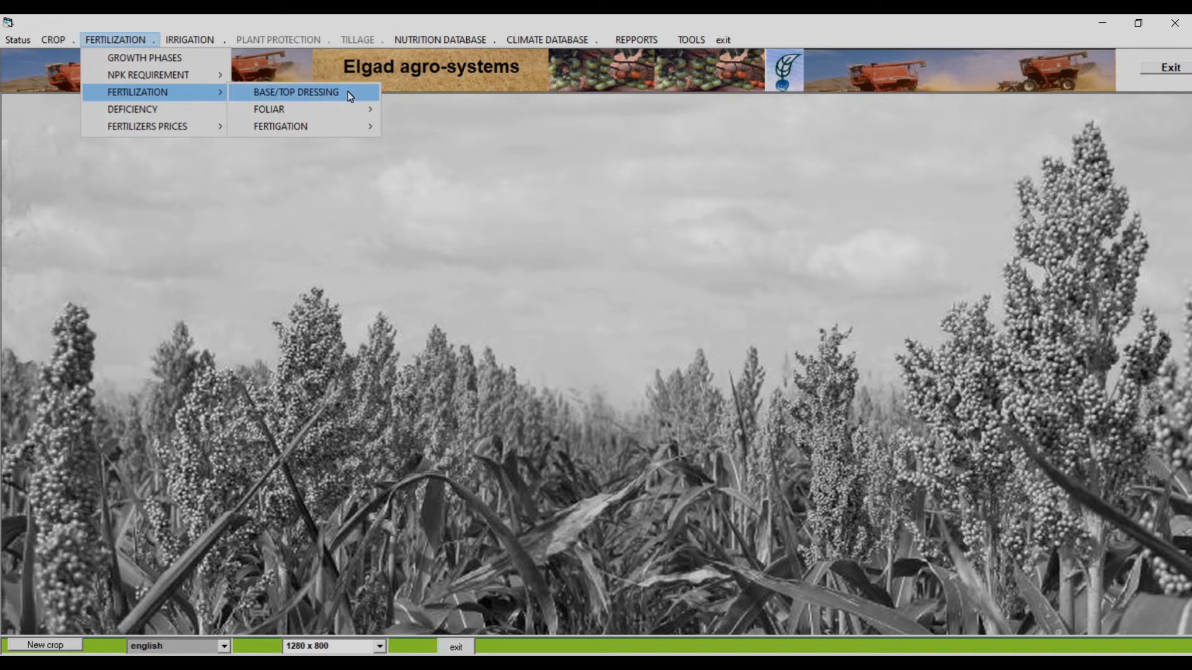
{"action": "left_click", "coordinate": [329, 92]}
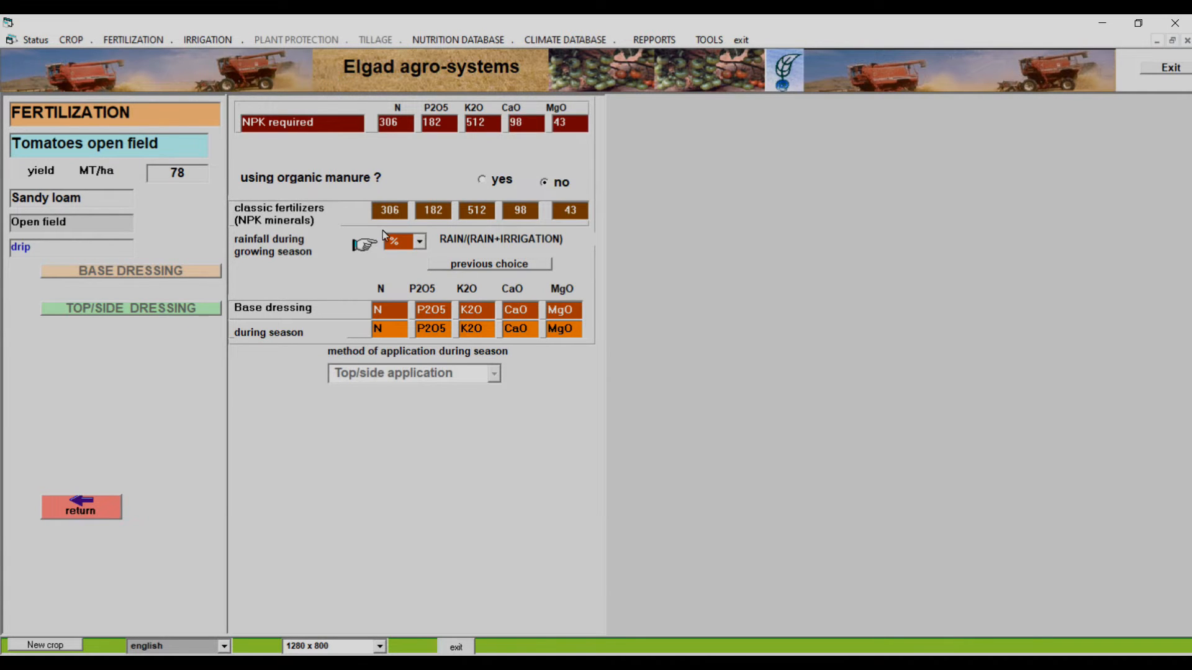
Include organic manure in the plan: Dairy manure dry with rapid decomposition at 10 m^3
{"action": "left_click", "coordinate": [484, 180]}
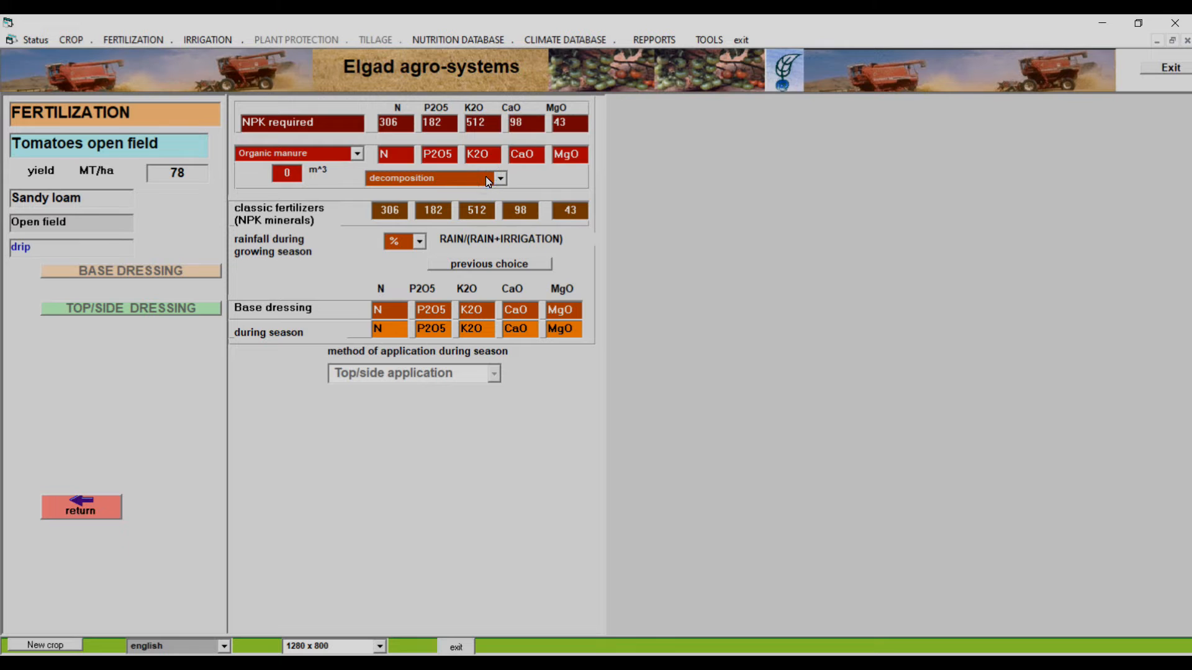
{"action": "left_click", "coordinate": [358, 154]}
{"action": "left_click", "coordinate": [358, 154]}
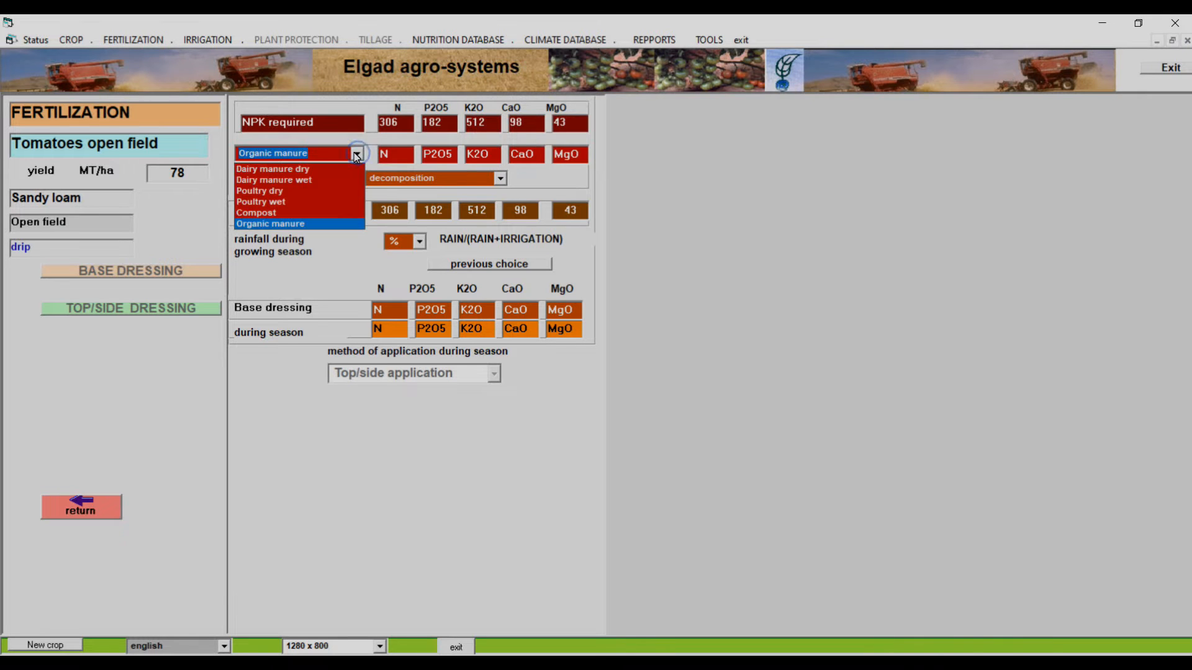
{"action": "left_click", "coordinate": [317, 169]}
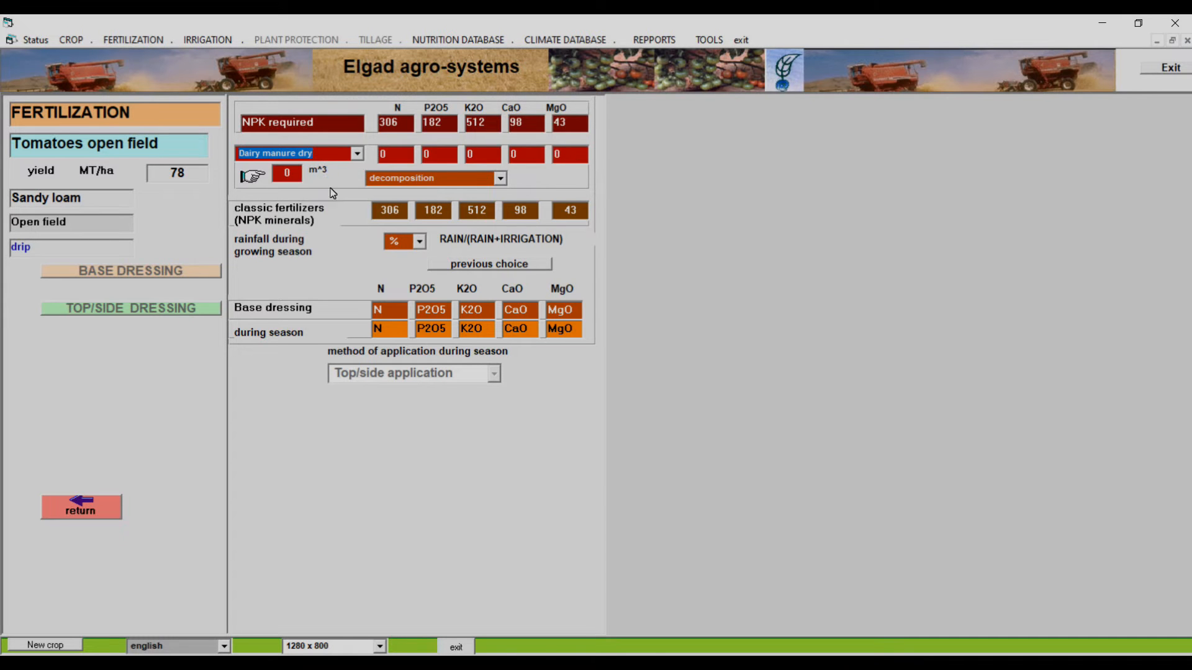
{"action": "left_click", "coordinate": [500, 178]}
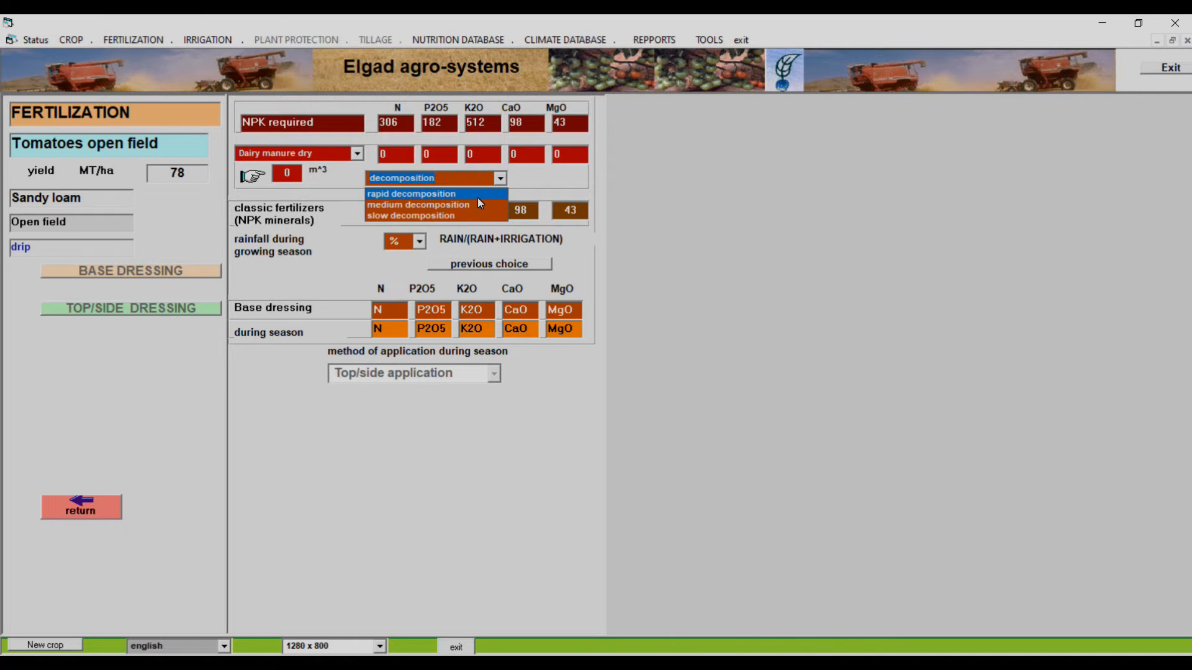
{"action": "left_click", "coordinate": [453, 192]}
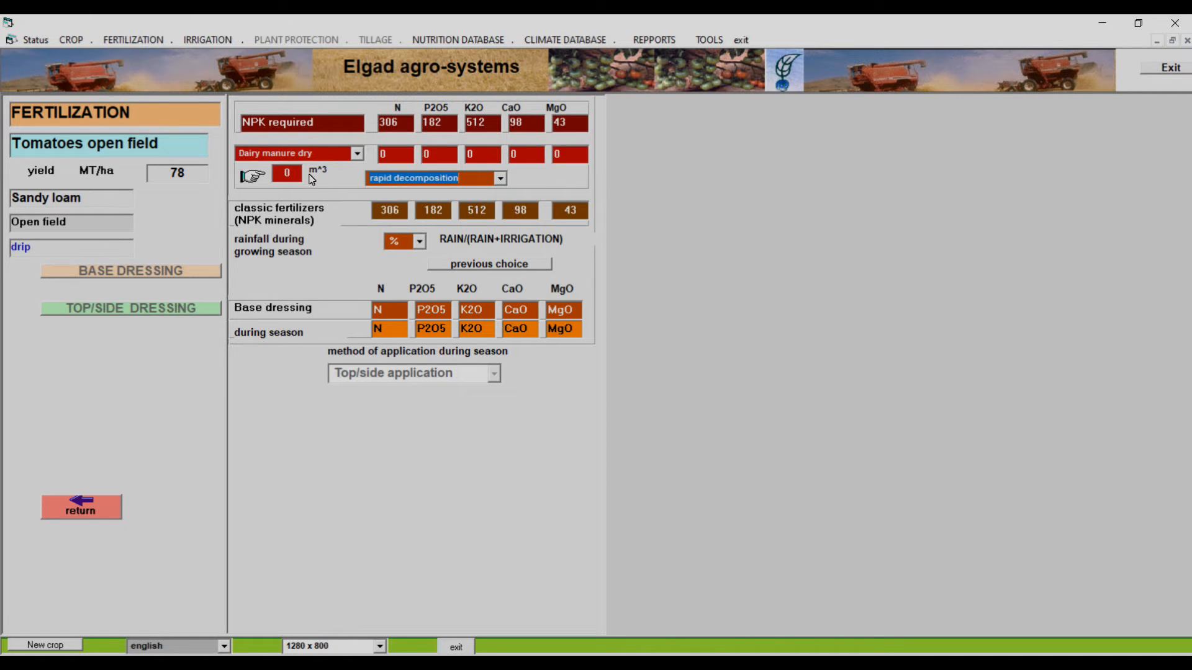
{"action": "left_click_drag", "start_coordinate": [300, 177], "coordinate": [268, 180]}
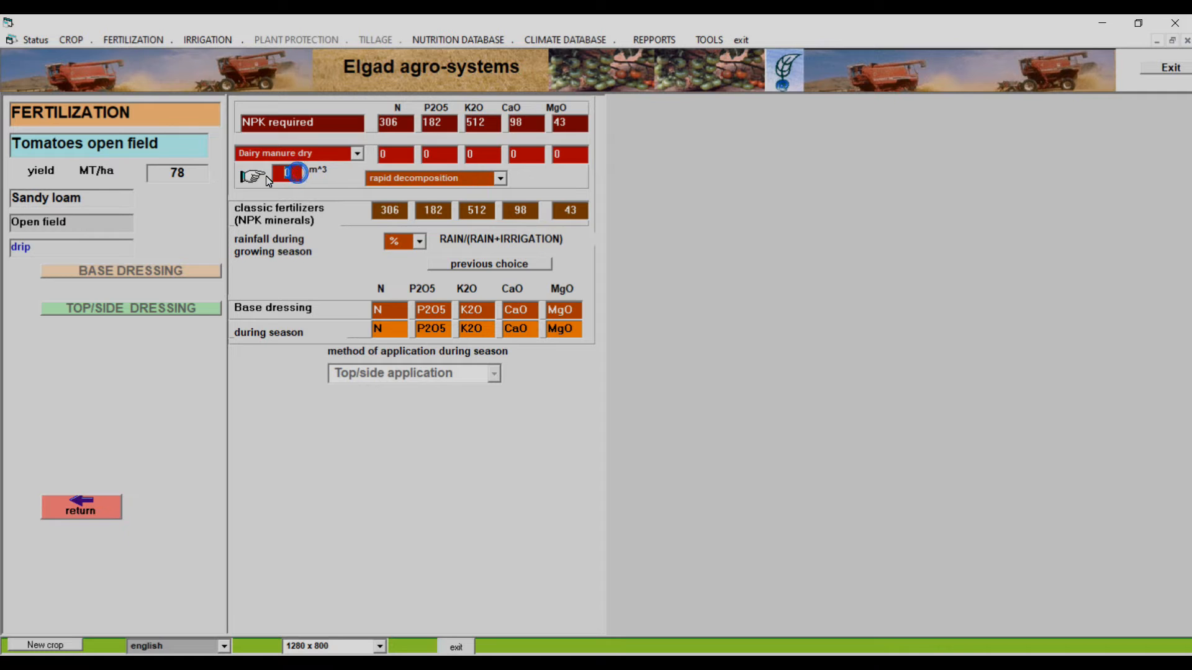
{"action": "type", "text": "10"}
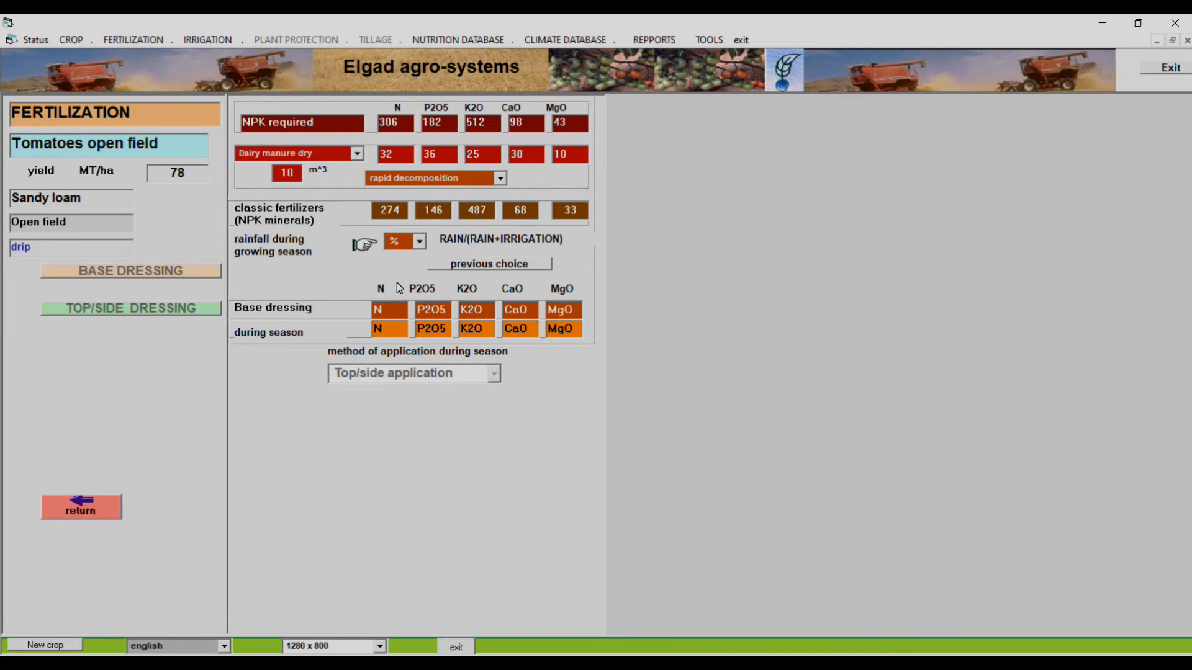
Set the nitrogen supplied by the dairy manure to 30
{"action": "left_click", "coordinate": [401, 154]}
{"action": "double_click", "coordinate": [380, 156]}
{"action": "type", "text": "30"}
Set the rainfall share during the growing season to 30% and generate the suggested split between base dressing and in-season nutrients
{"action": "left_click", "coordinate": [419, 242]}
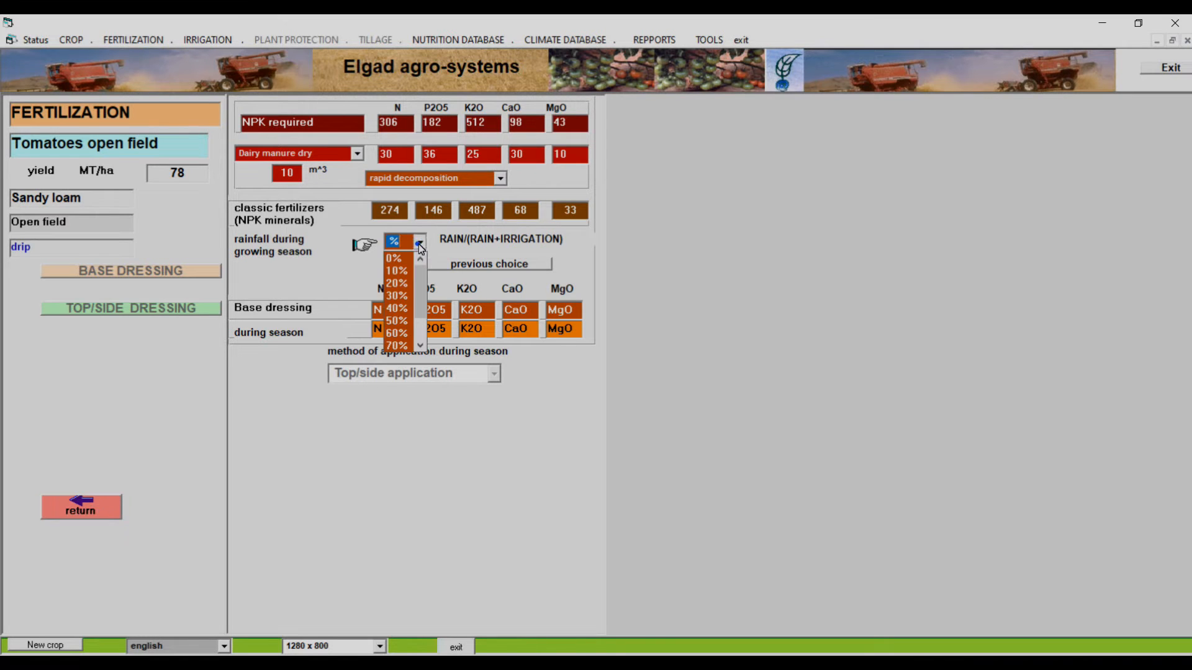
{"action": "left_click", "coordinate": [393, 296]}
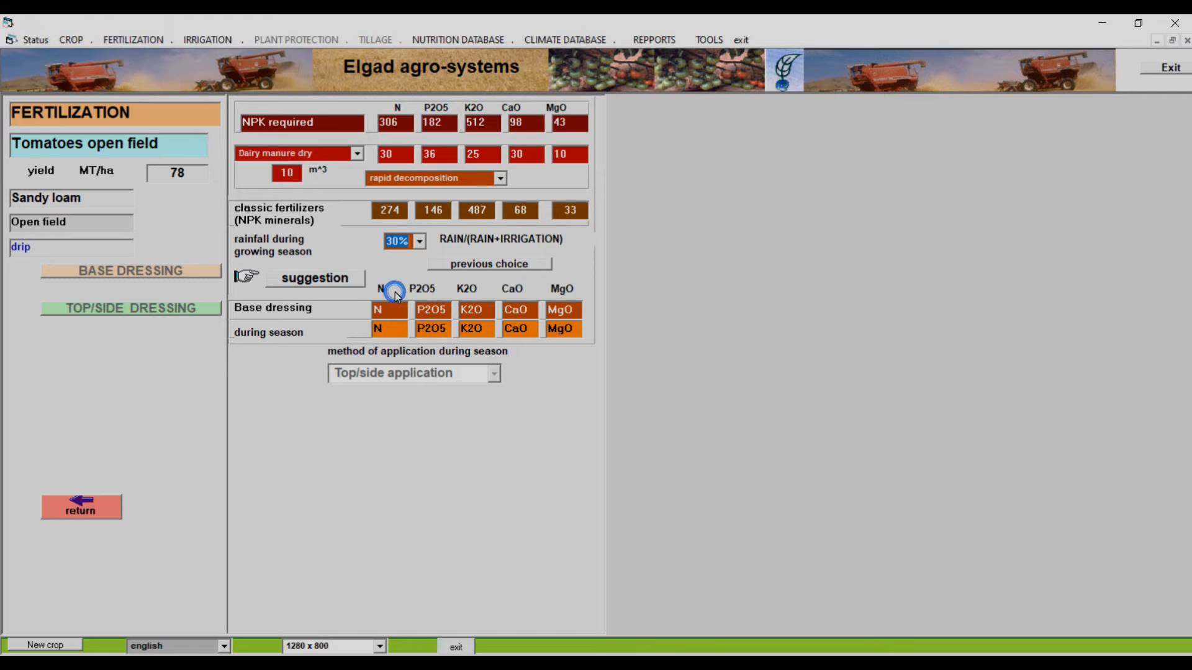
{"action": "left_click", "coordinate": [317, 280]}
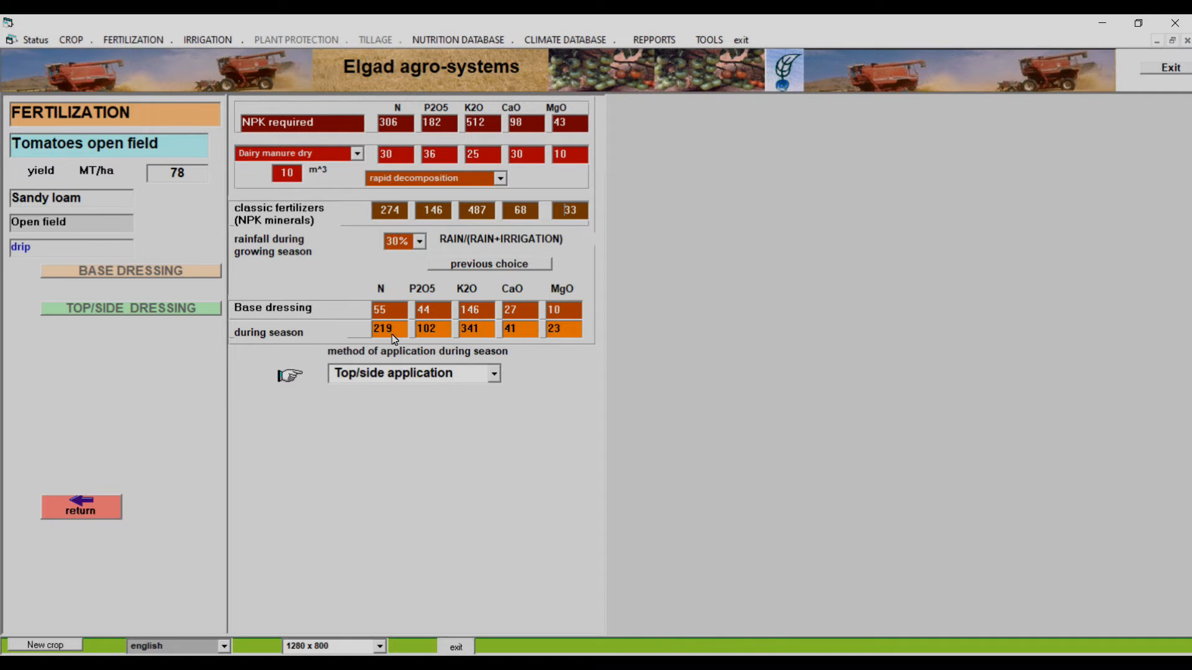
Choose Fertigation as the in-season application method and accept the nutrient repartition
{"action": "left_click", "coordinate": [494, 374]}
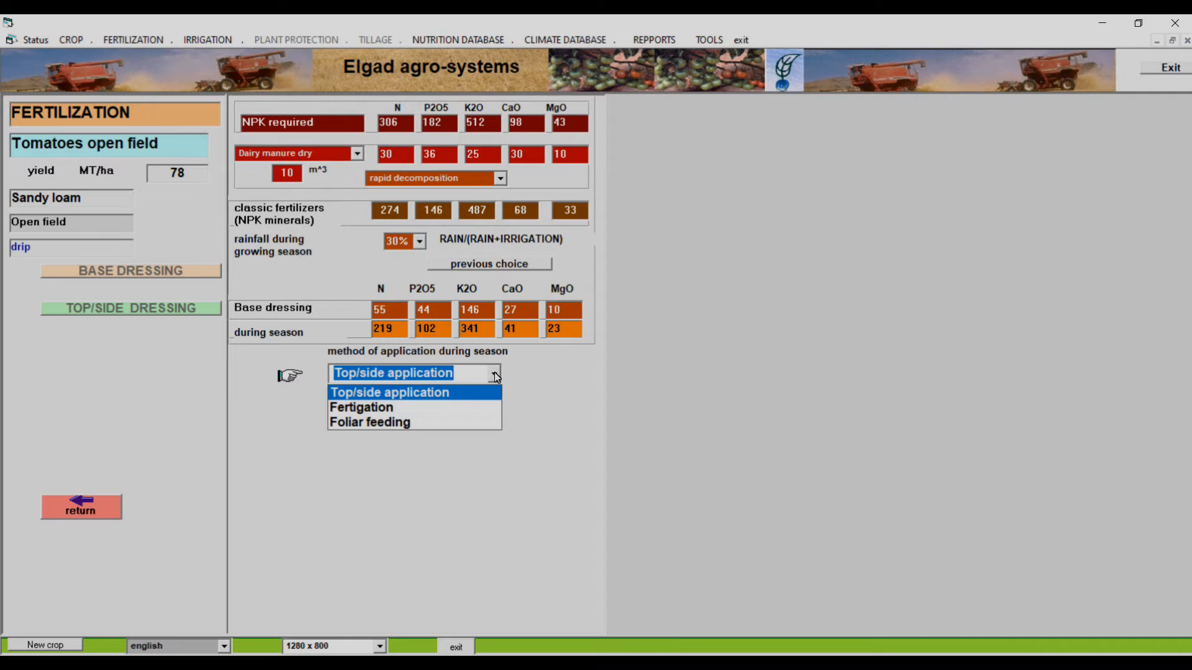
{"action": "left_click", "coordinate": [399, 408]}
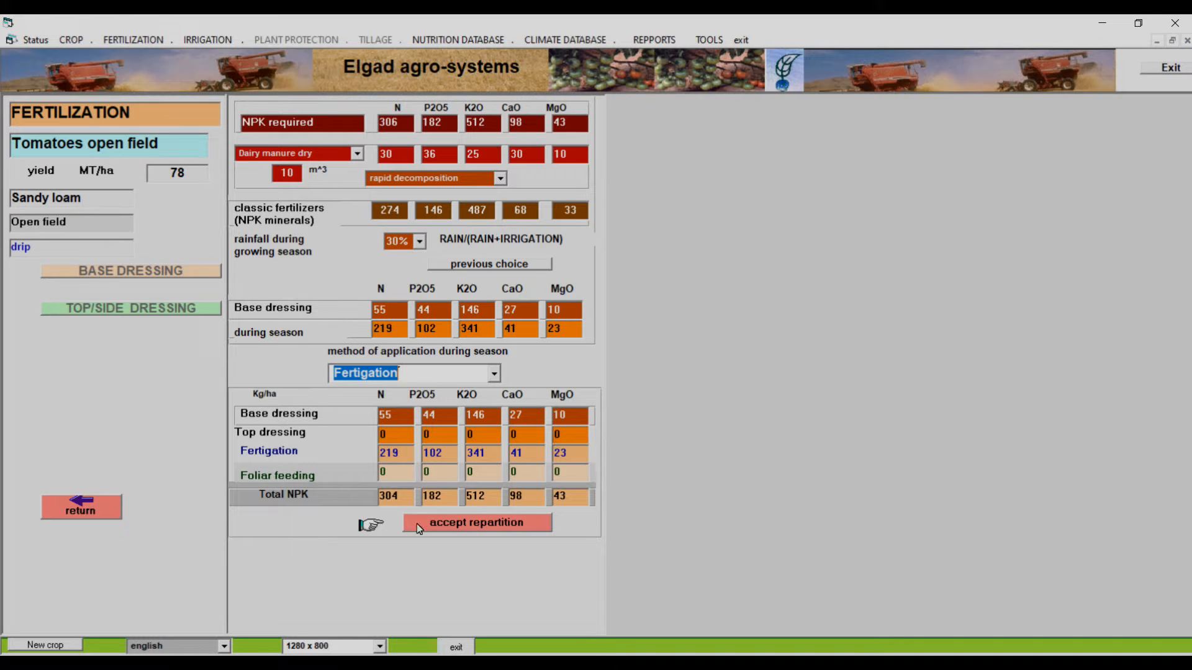
{"action": "left_click", "coordinate": [474, 523]}
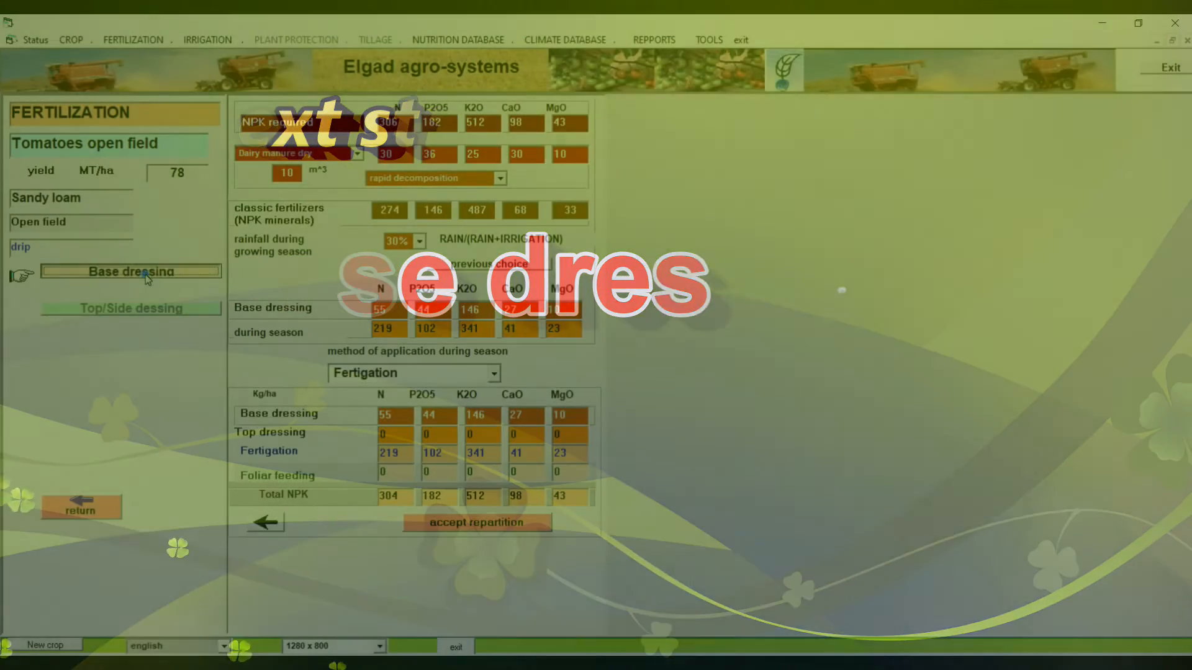
Open the base dressing plan and add 15-15-15 as the first fertilizer at 200 kg/ha
{"action": "left_click", "coordinate": [145, 274]}
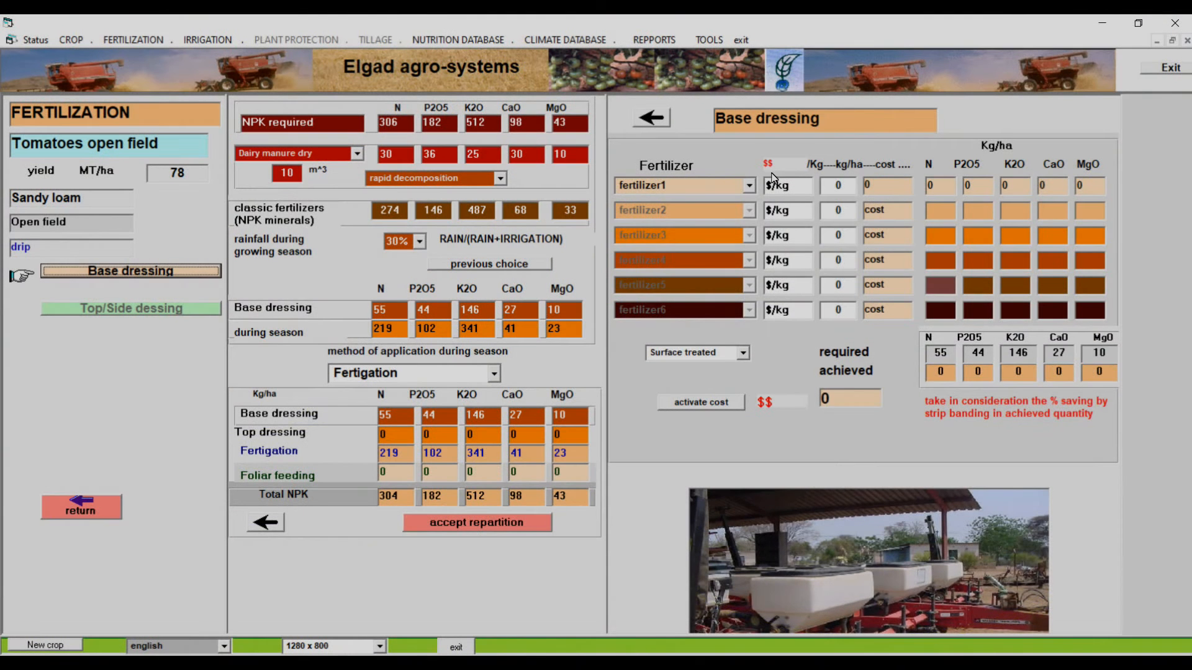
{"action": "left_click", "coordinate": [750, 186]}
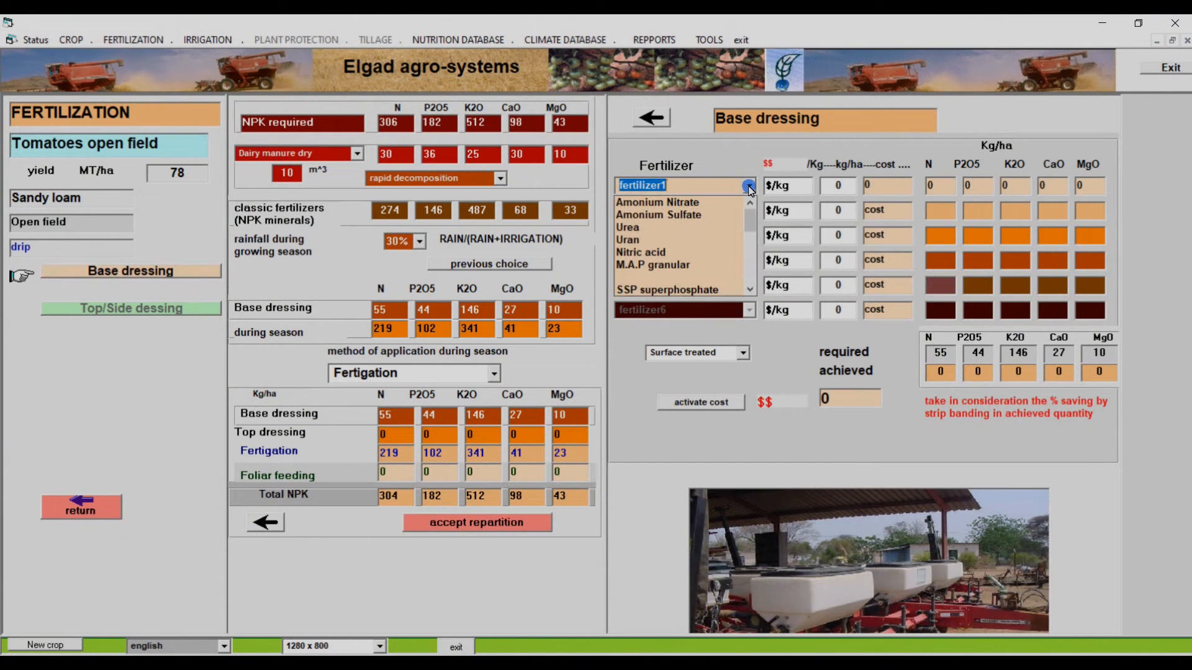
{"action": "left_click", "coordinate": [749, 267]}
{"action": "left_click", "coordinate": [750, 267]}
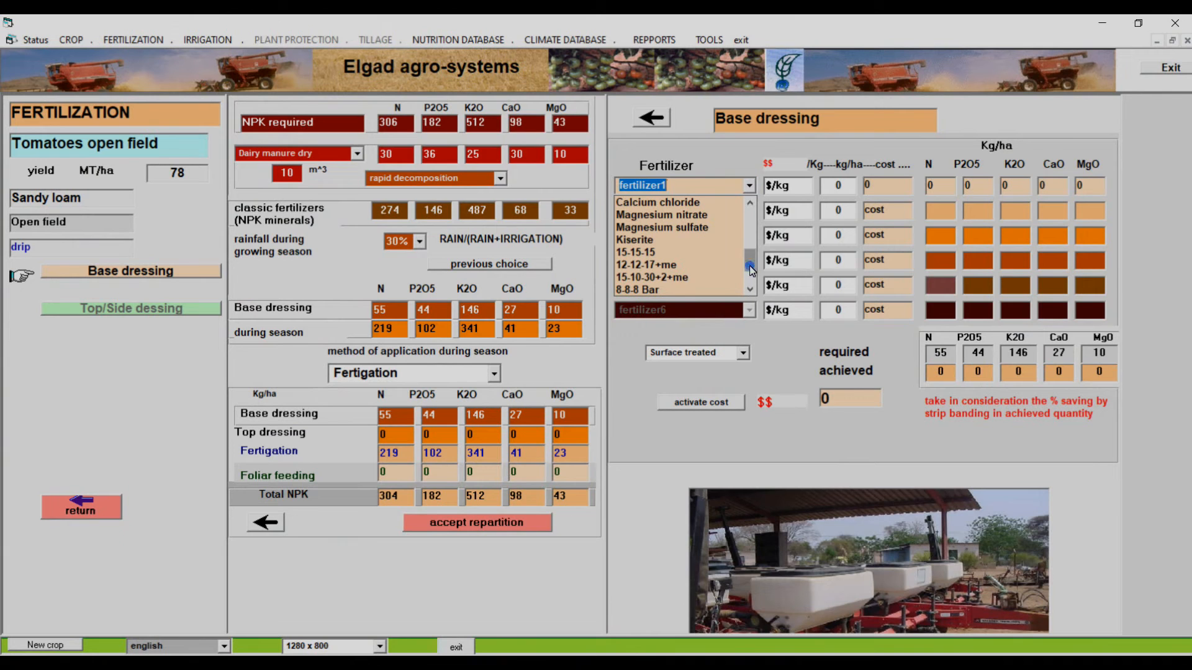
{"action": "left_click", "coordinate": [703, 255]}
{"action": "left_click", "coordinate": [833, 186]}
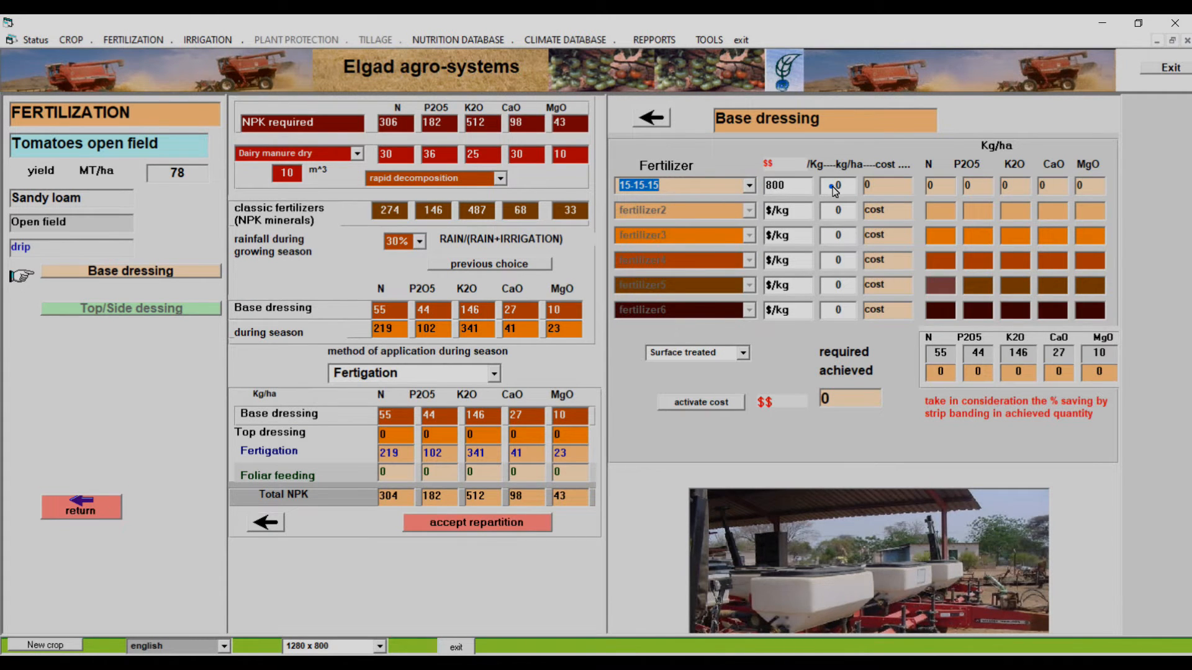
{"action": "type", "text": "200"}
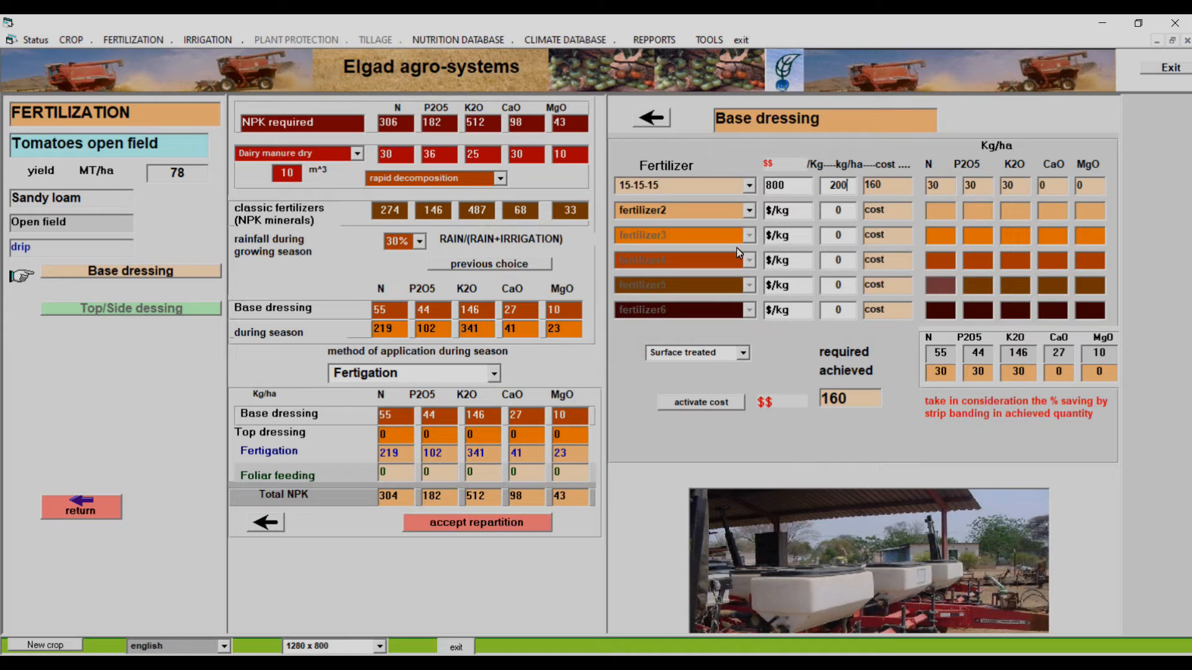
Add SSP superphosphate as the second base dressing fertilizer at 57 kg/ha
{"action": "left_click", "coordinate": [750, 213]}
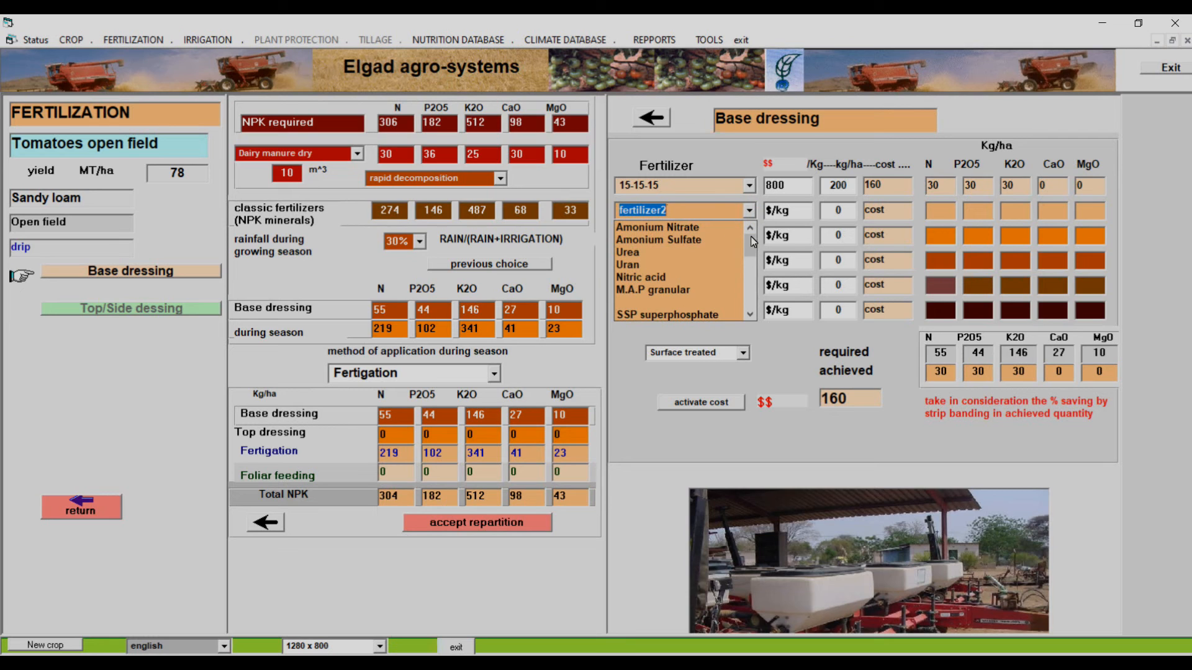
{"action": "left_click", "coordinate": [749, 315]}
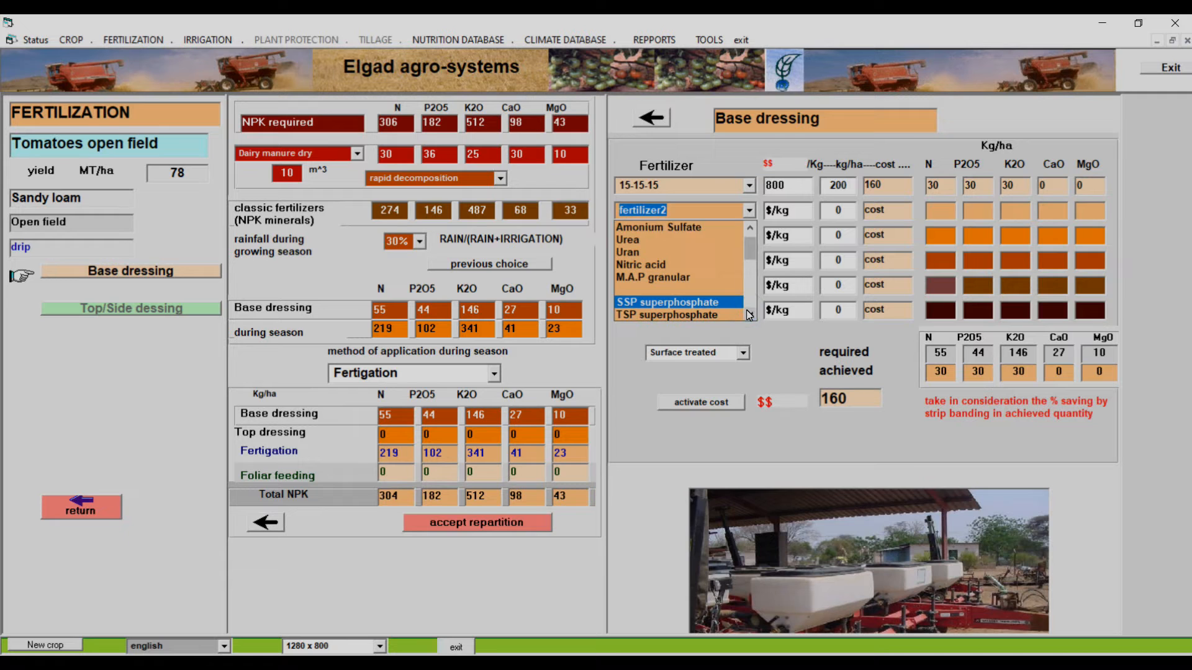
{"action": "left_click", "coordinate": [749, 316]}
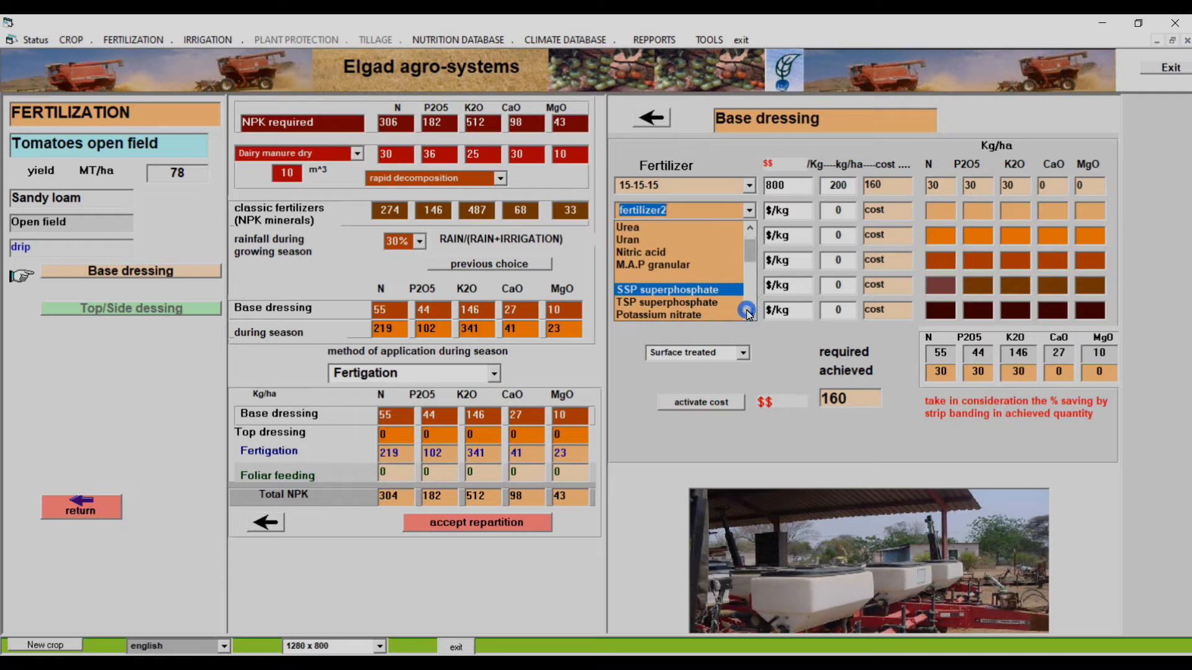
{"action": "left_click", "coordinate": [694, 293]}
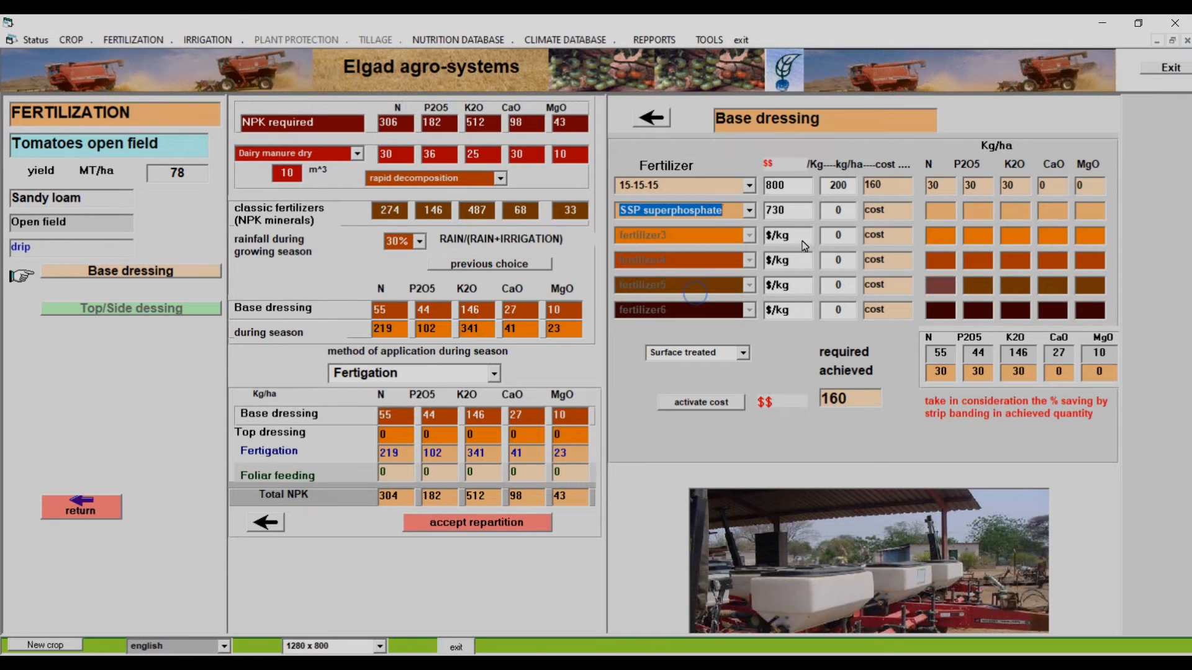
{"action": "left_click", "coordinate": [834, 210]}
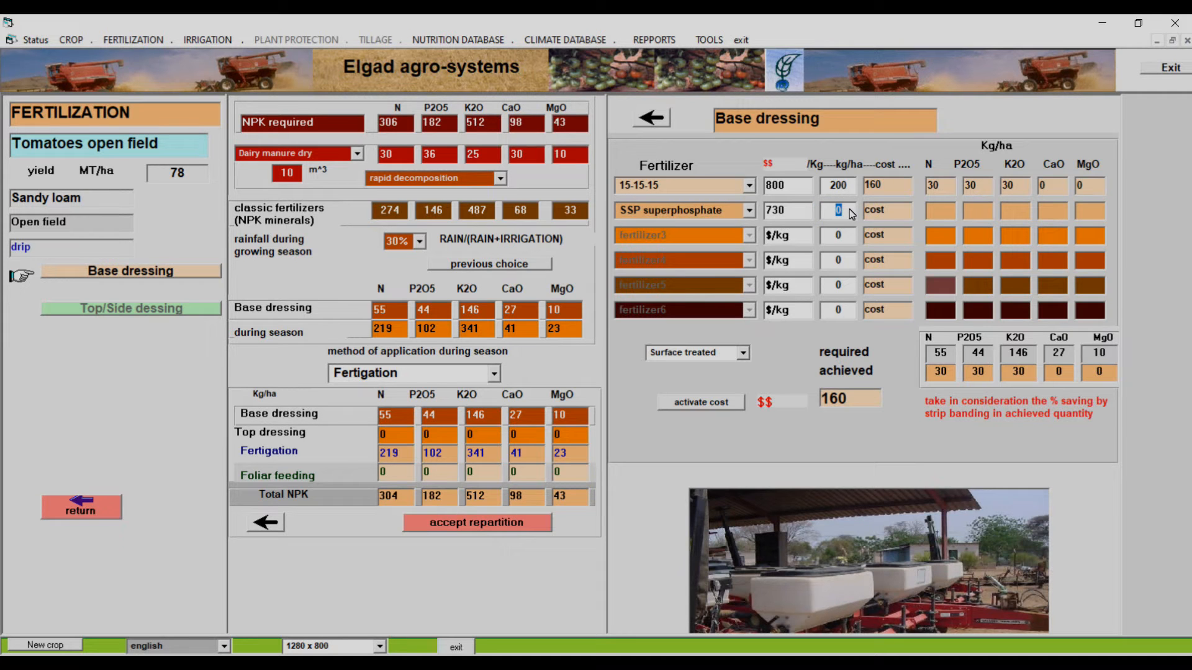
{"action": "type", "text": "5"}
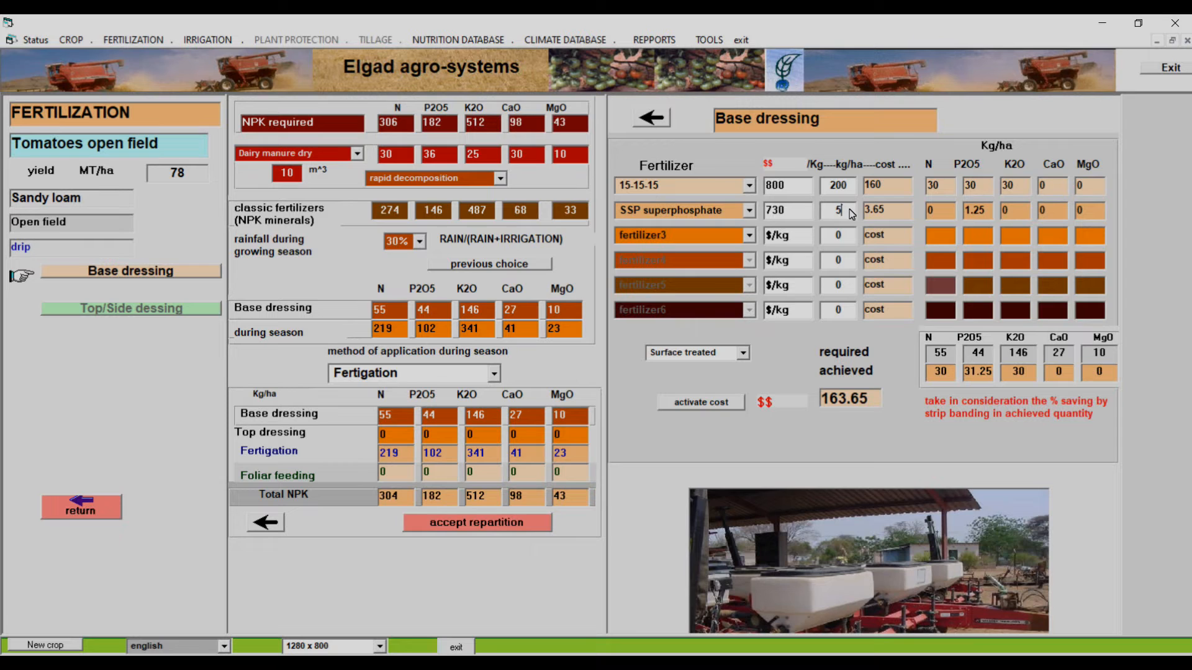
{"action": "type", "text": "0"}
{"action": "key", "text": "BackSpace"}
{"action": "type", "text": "5"}
{"action": "key", "text": "BackSpace"}
{"action": "type", "text": "7"}
Add Potassium chloride at 190 kg/ha and Amonium Sulfate at 50 kg/ha as the third and fourth base dressing fertilizers
{"action": "left_click", "coordinate": [750, 236]}
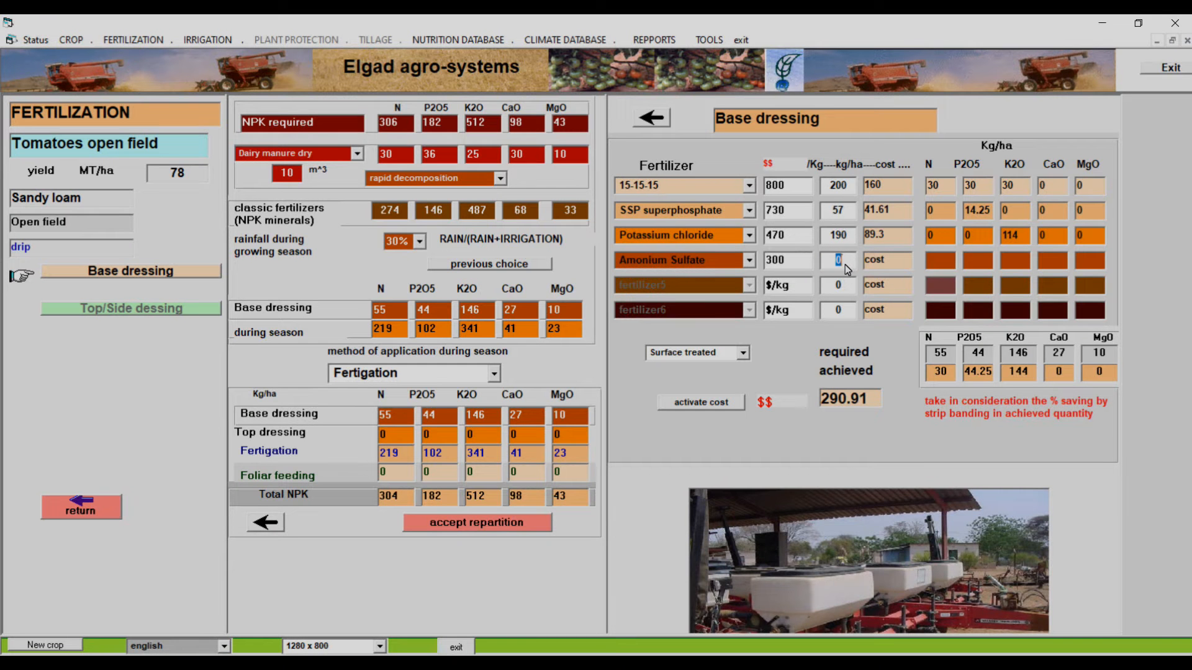
{"action": "type", "text": "100"}
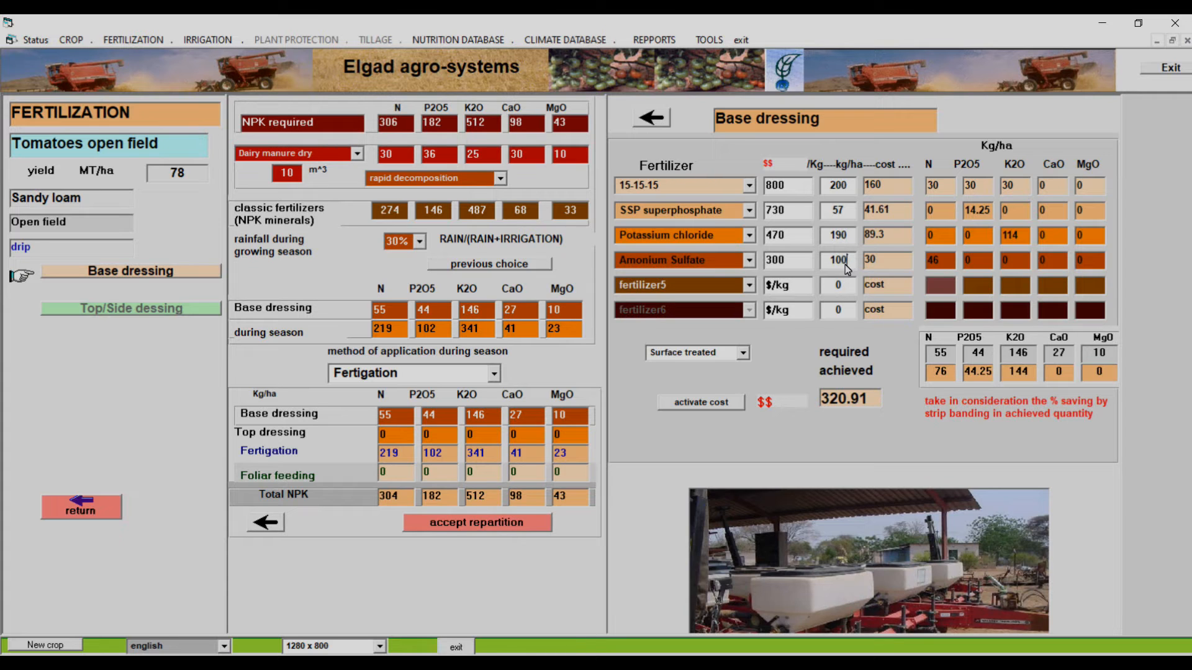
{"action": "key", "text": "BackSpace"}
{"action": "key", "text": "BackSpace"}
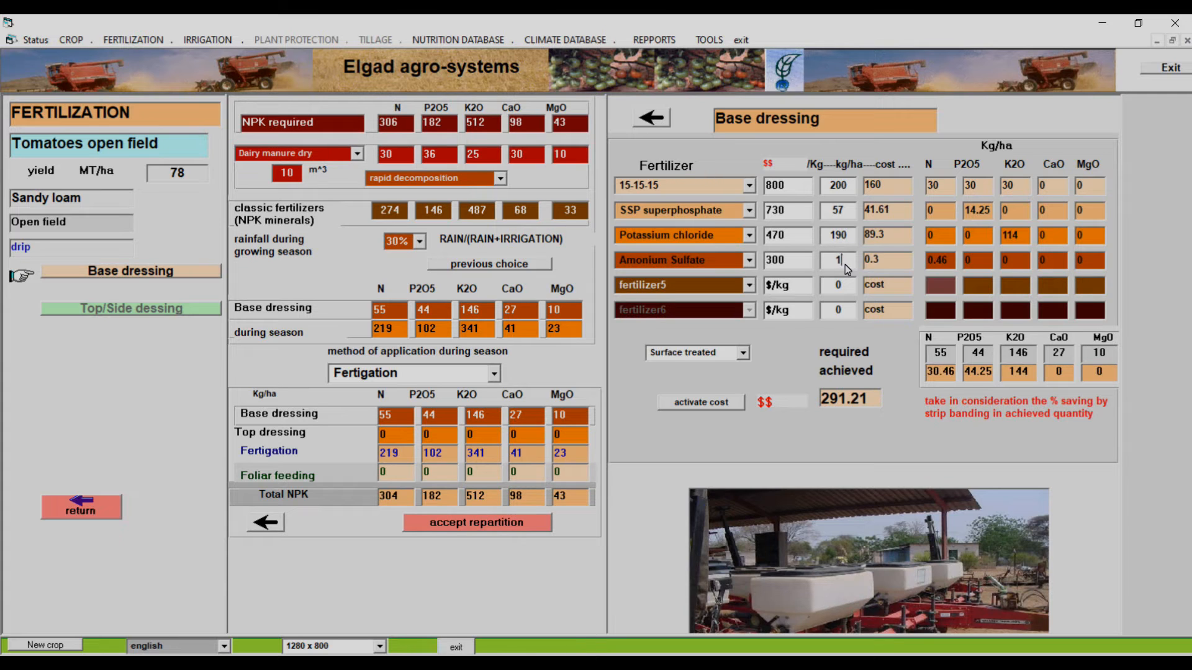
{"action": "key", "text": "BackSpace"}
{"action": "type", "text": "50"}
Set the base dressing's surface treatment to broadcast, calculate its cost and save all the data
{"action": "left_click", "coordinate": [742, 355]}
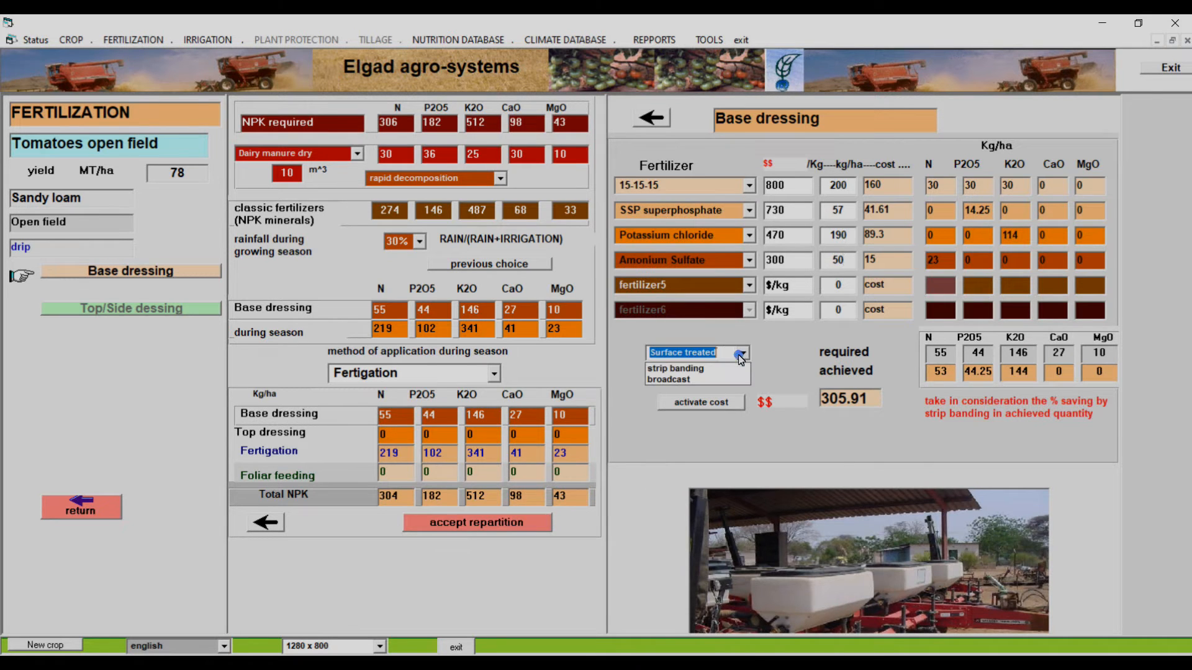
{"action": "left_click", "coordinate": [699, 384]}
{"action": "left_click", "coordinate": [709, 411]}
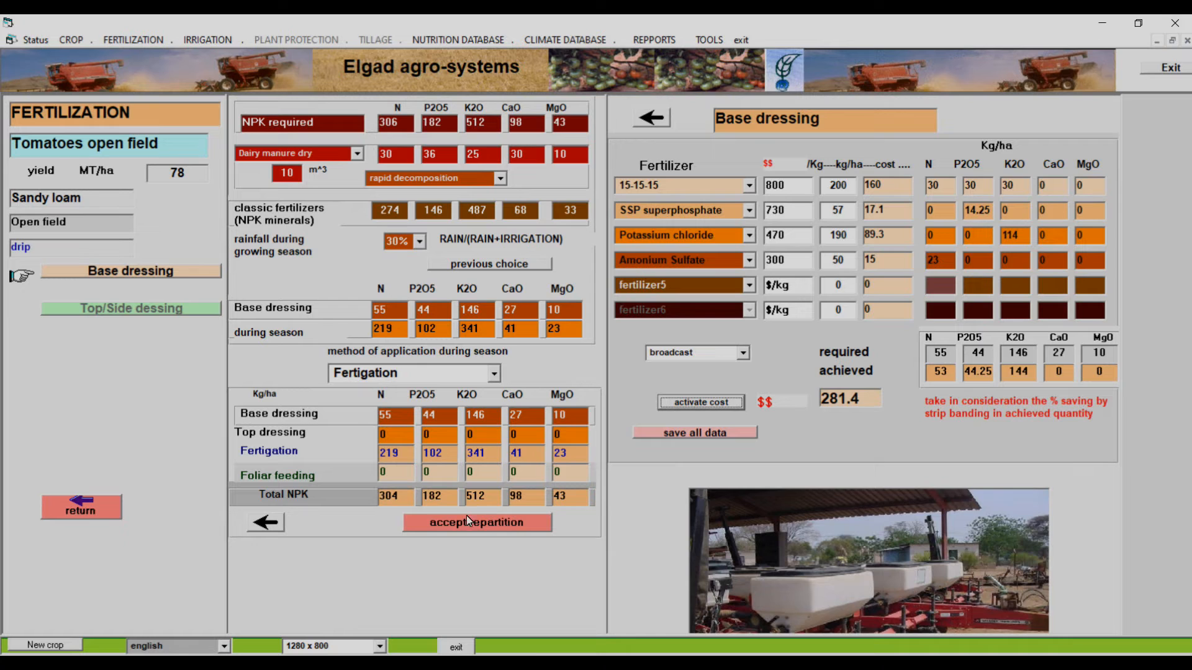
{"action": "left_click", "coordinate": [703, 434]}
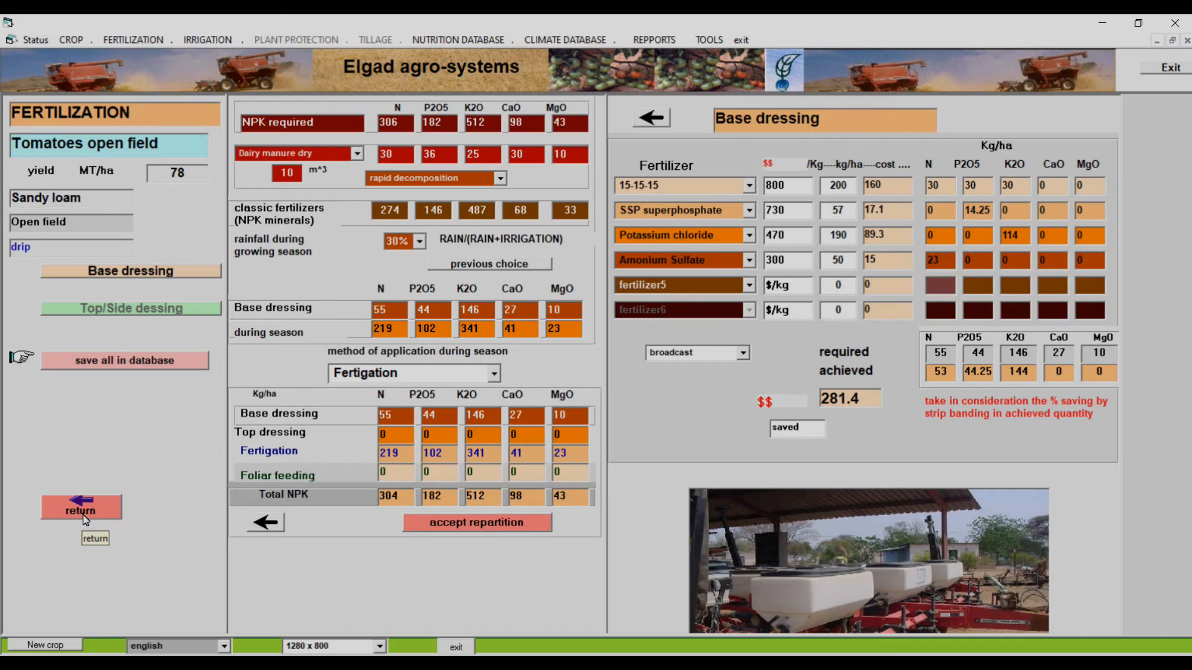
Leave the base dressing plan, open the advanced fertigation program and examine the fertilizer amounts and costs per growth phase
{"action": "left_click", "coordinate": [84, 515]}
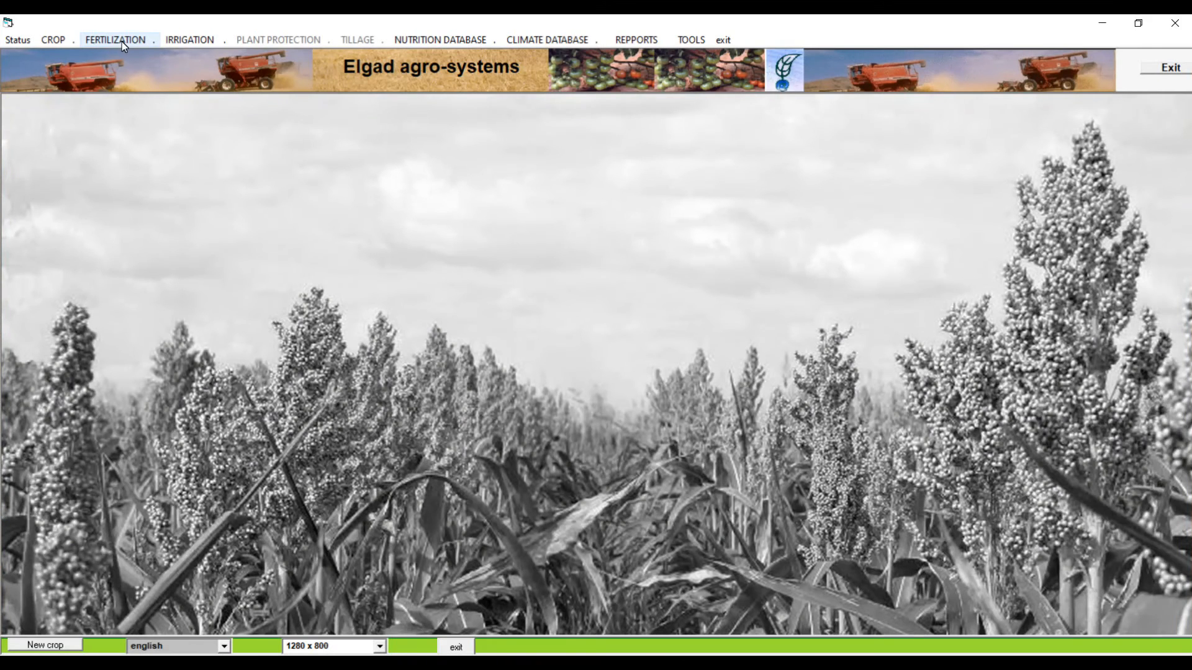
{"action": "left_click", "coordinate": [117, 39]}
{"action": "mouse_move", "coordinate": [144, 98]}
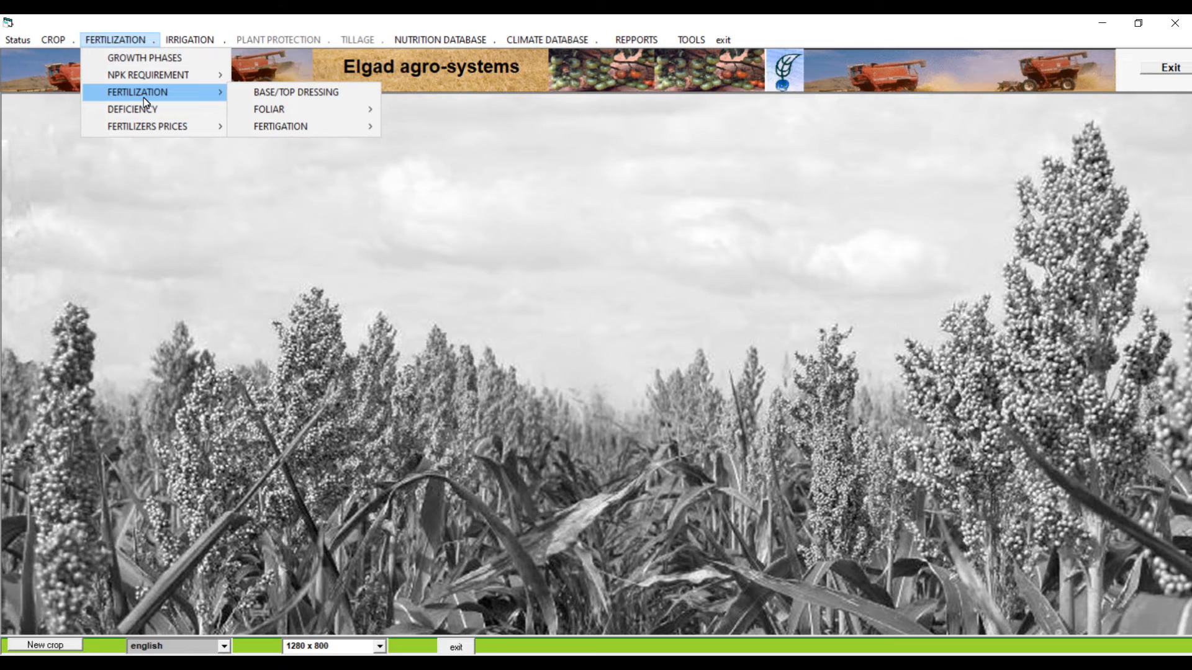
{"action": "mouse_move", "coordinate": [350, 133]}
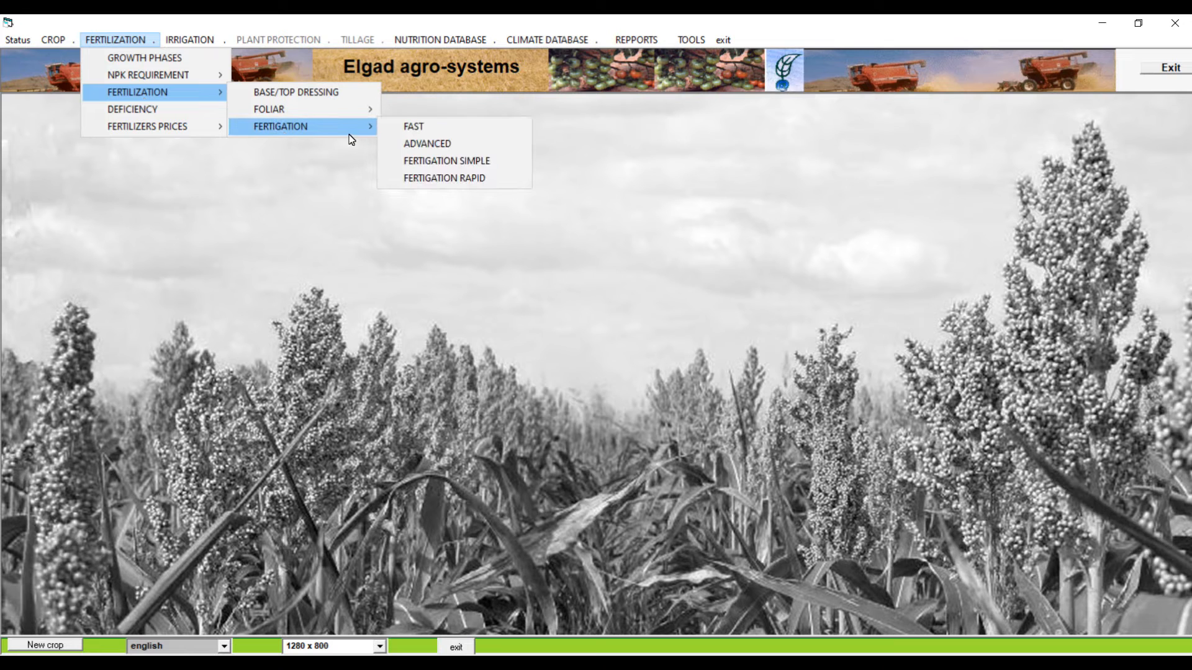
{"action": "left_click", "coordinate": [425, 144]}
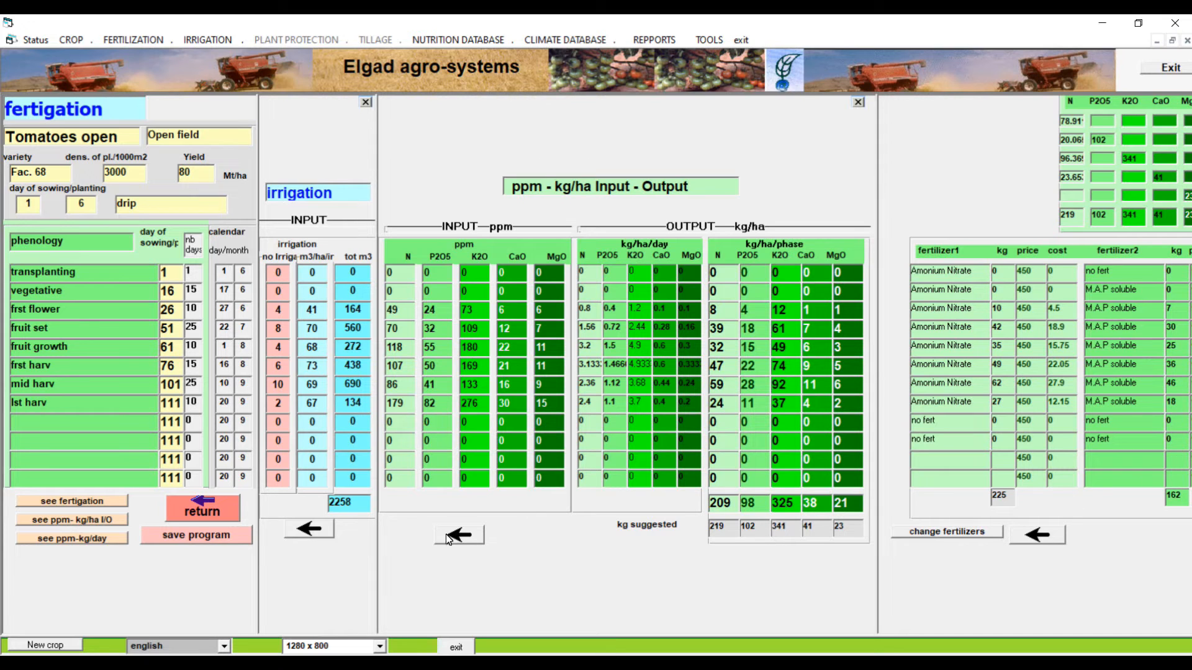
{"action": "left_click", "coordinate": [475, 535]}
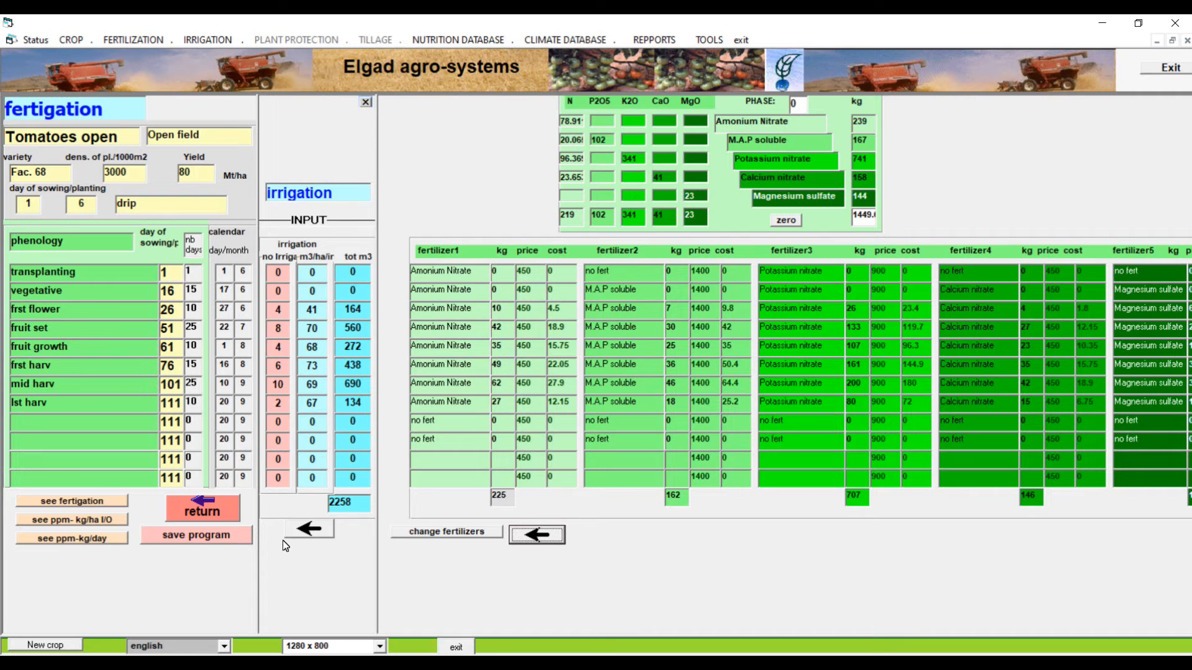
In the ppm - kg/ha input-output table, set the first flower phase's nitrogen to 60 ppm and save the fertigation program
{"action": "left_click", "coordinate": [99, 521]}
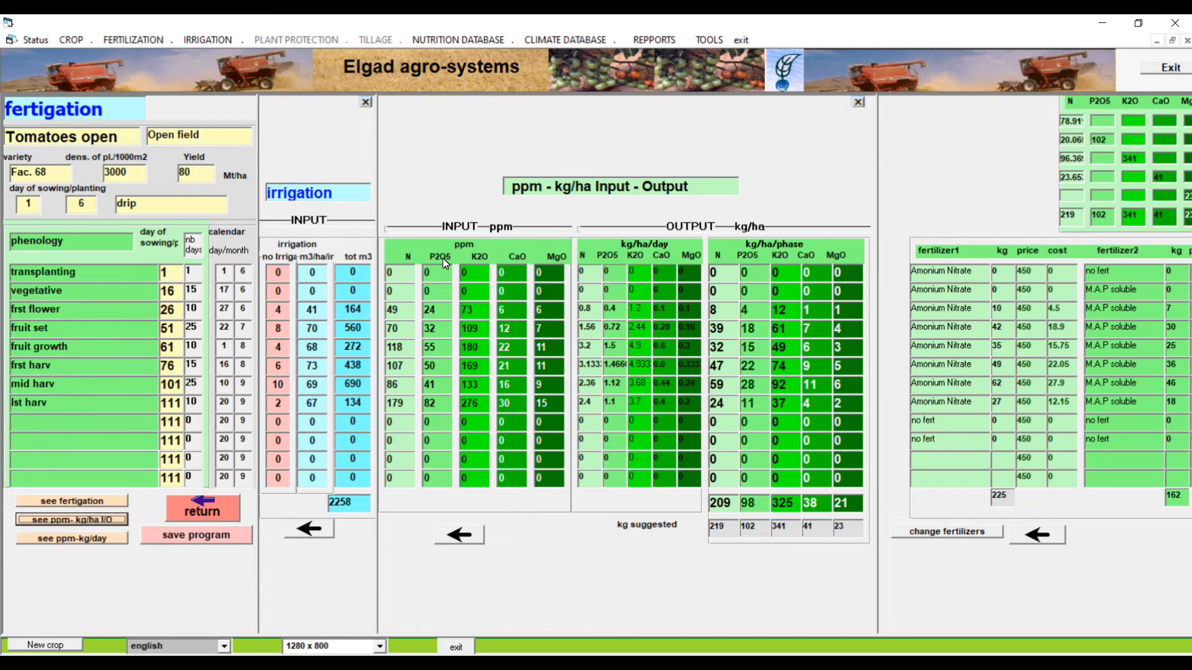
{"action": "left_click", "coordinate": [407, 313]}
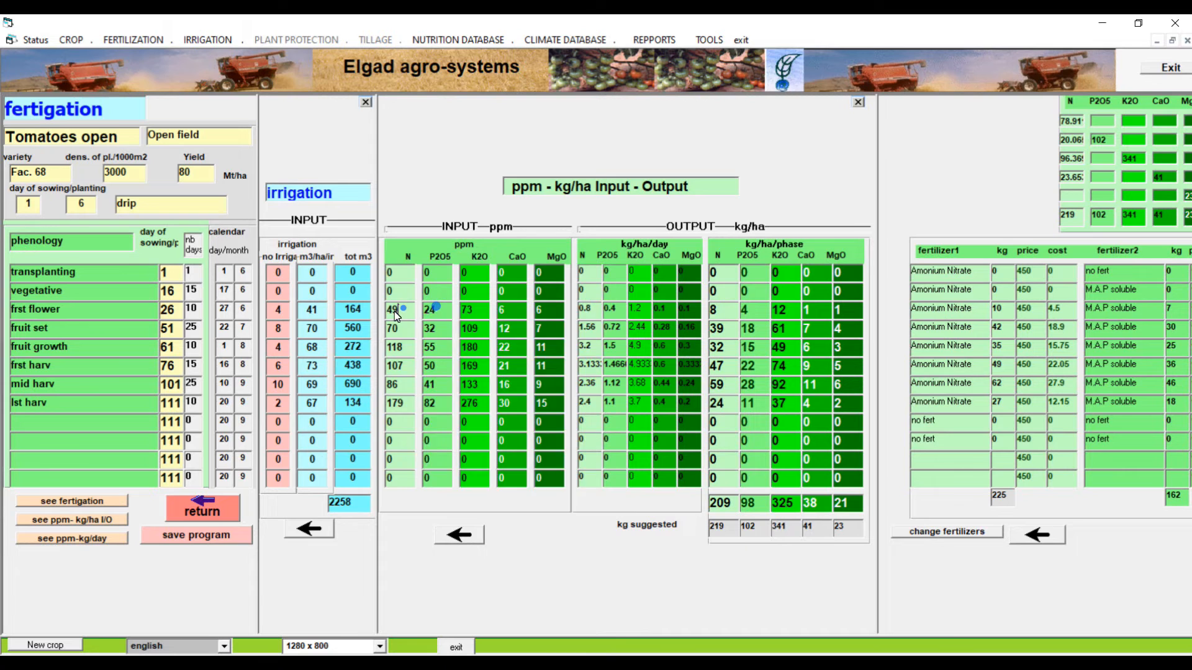
{"action": "right_click", "coordinate": [394, 313]}
{"action": "left_click", "coordinate": [384, 307]}
{"action": "type", "text": "60"}
{"action": "left_click", "coordinate": [208, 537]}
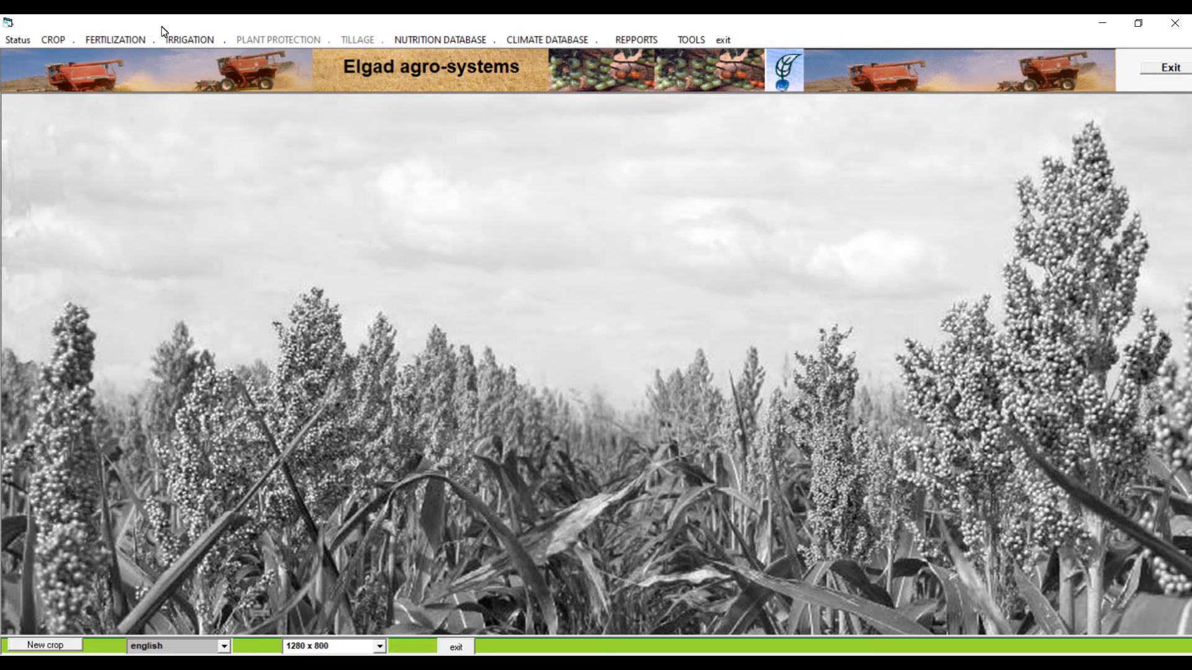
Review the PRICES1 fertilizer list with its currency choices and close it without saving
{"action": "left_click", "coordinate": [139, 39]}
{"action": "mouse_move", "coordinate": [160, 125]}
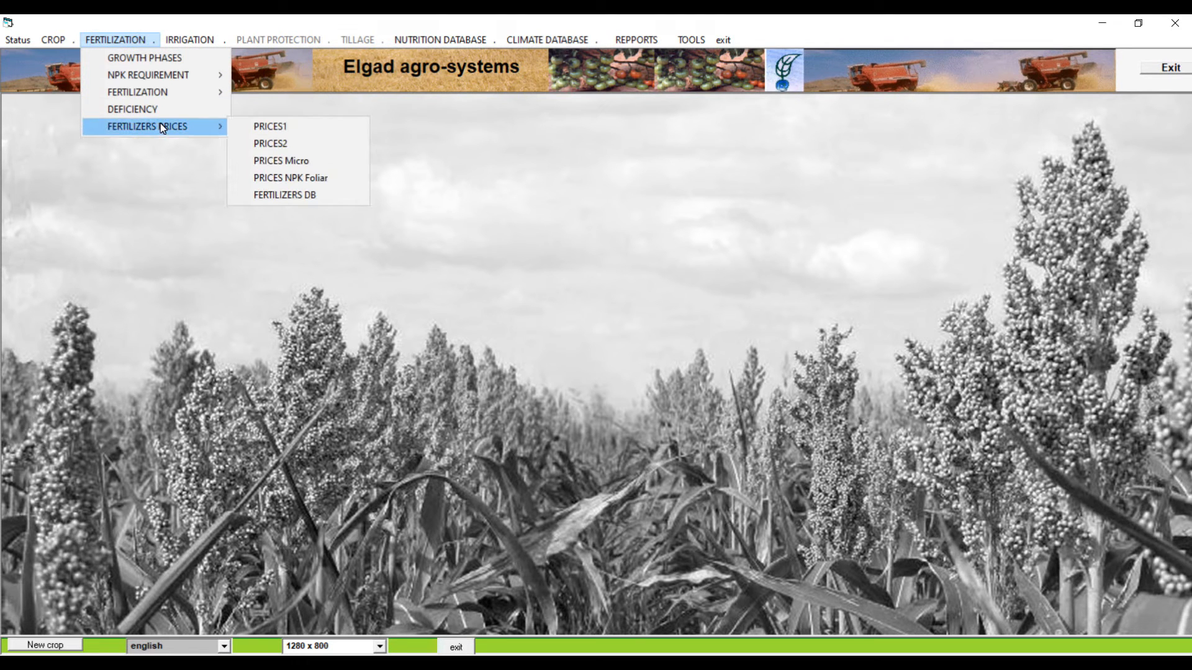
{"action": "left_click", "coordinate": [292, 136]}
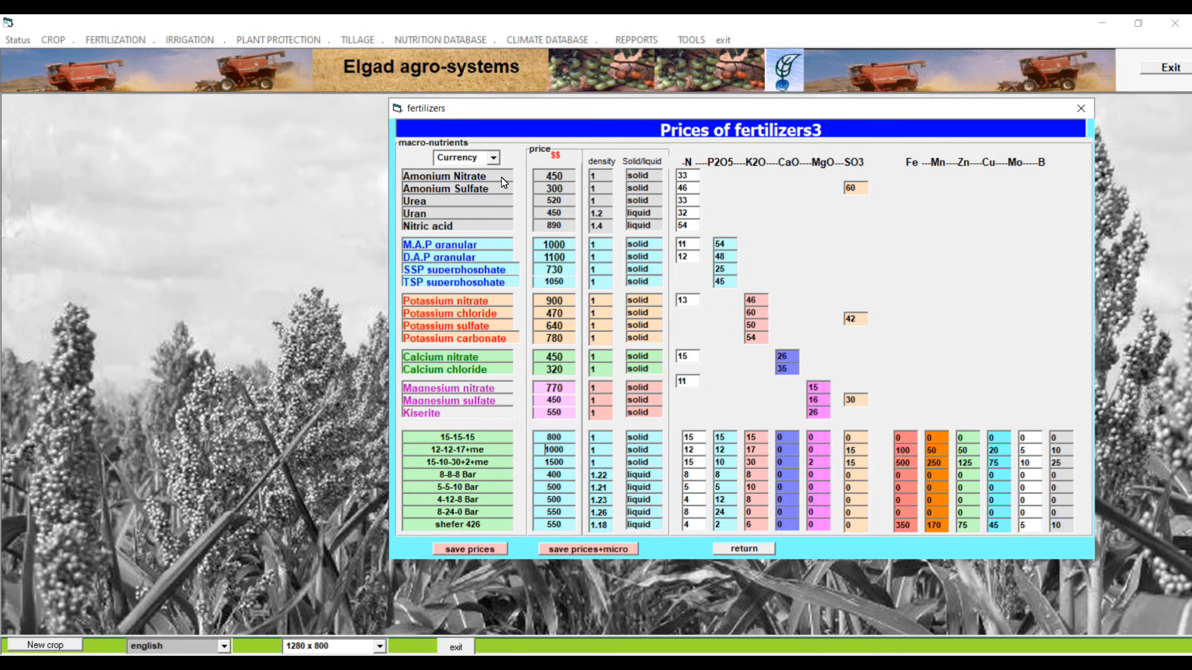
{"action": "left_click", "coordinate": [494, 155]}
{"action": "left_click", "coordinate": [494, 157]}
{"action": "left_click", "coordinate": [494, 157]}
{"action": "left_click", "coordinate": [727, 550]}
Review the PRICES2 fertilizer list with its soluble and liquid fertilizers, and close it
{"action": "left_click", "coordinate": [143, 39]}
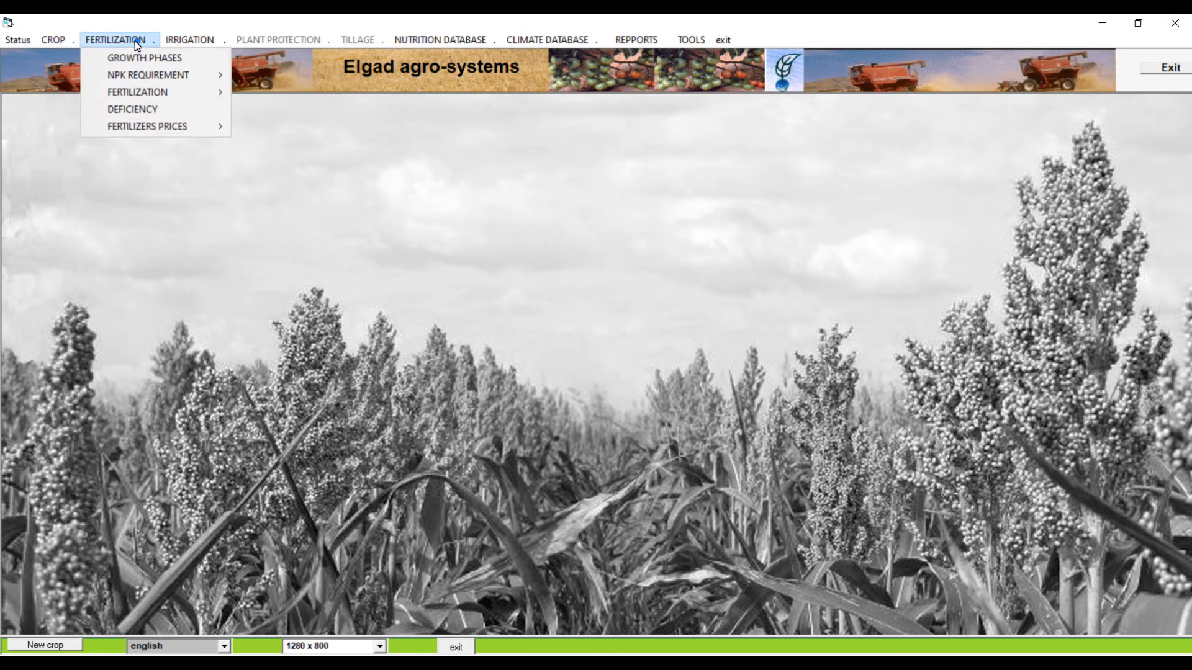
{"action": "mouse_move", "coordinate": [176, 123]}
{"action": "left_click", "coordinate": [272, 143]}
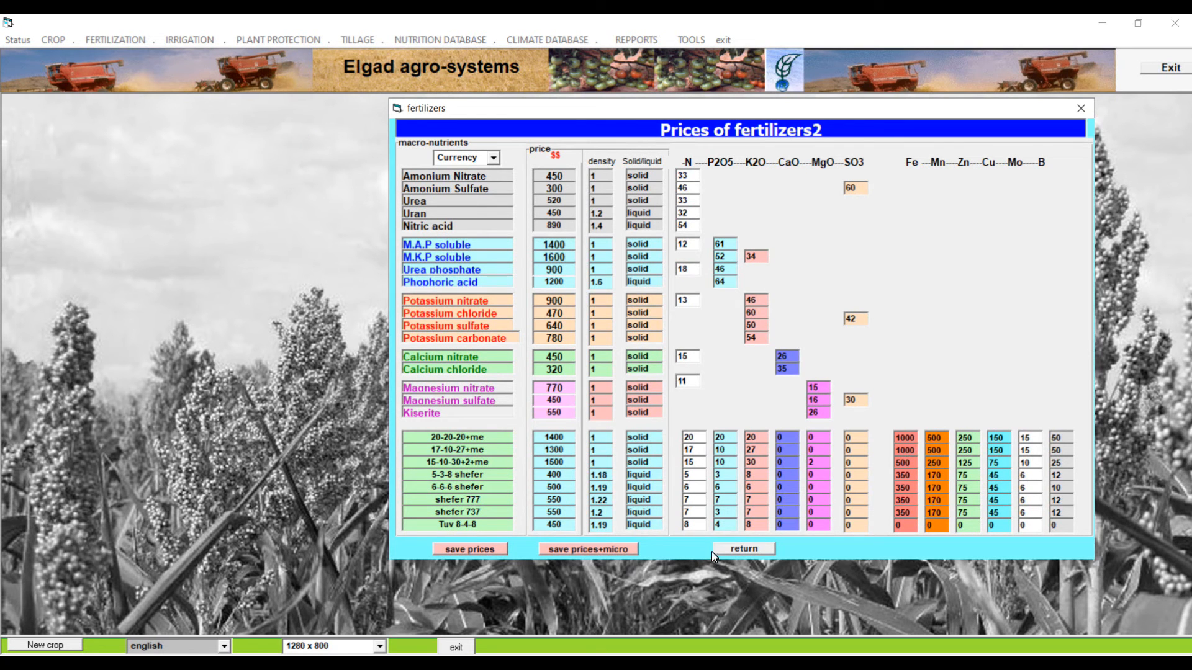
{"action": "left_click", "coordinate": [729, 546]}
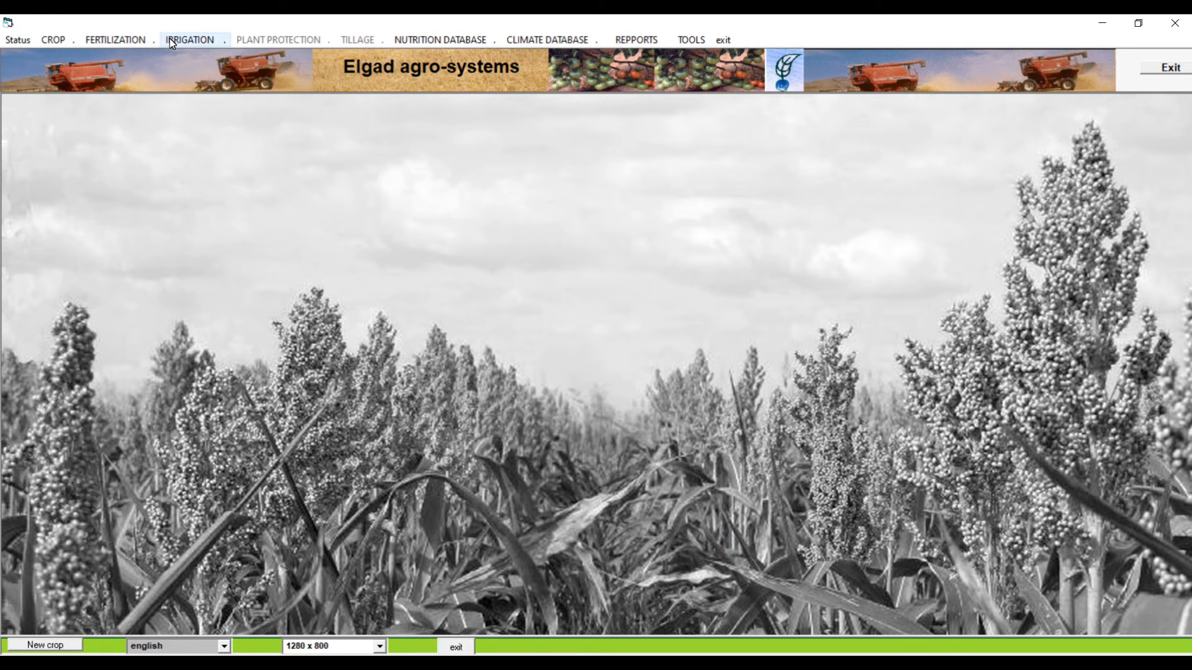
Review the NPK foliar fertilizer prices and nutrient contents, and close the list
{"action": "left_click", "coordinate": [127, 40]}
{"action": "mouse_move", "coordinate": [155, 98]}
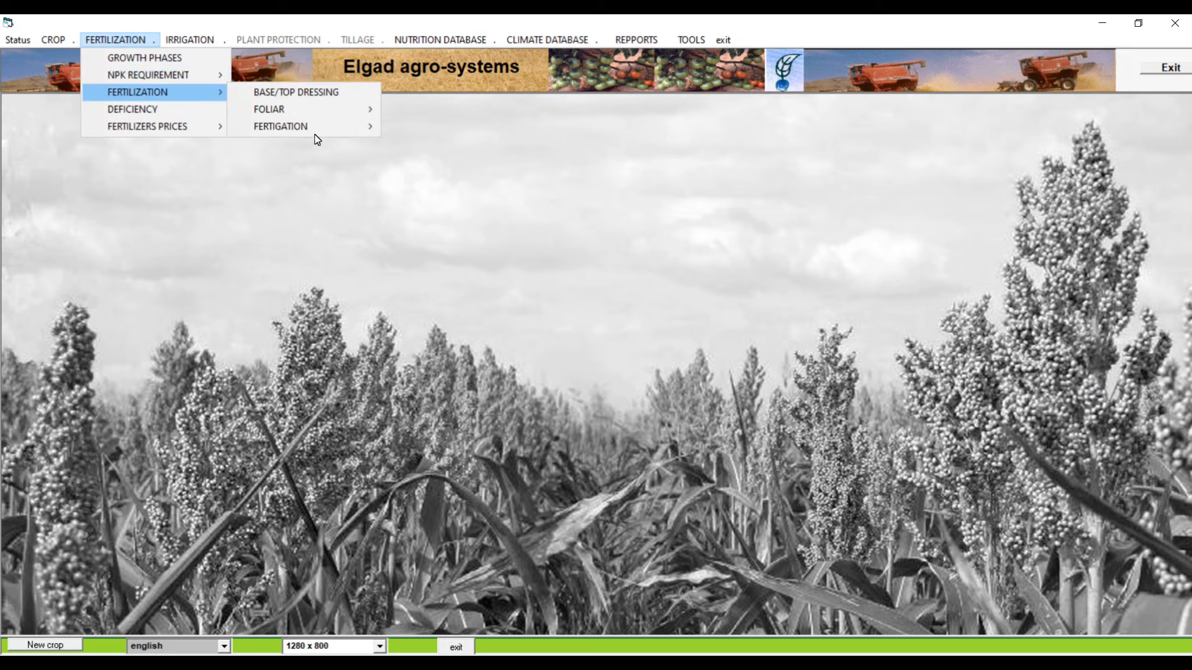
{"action": "mouse_move", "coordinate": [192, 131]}
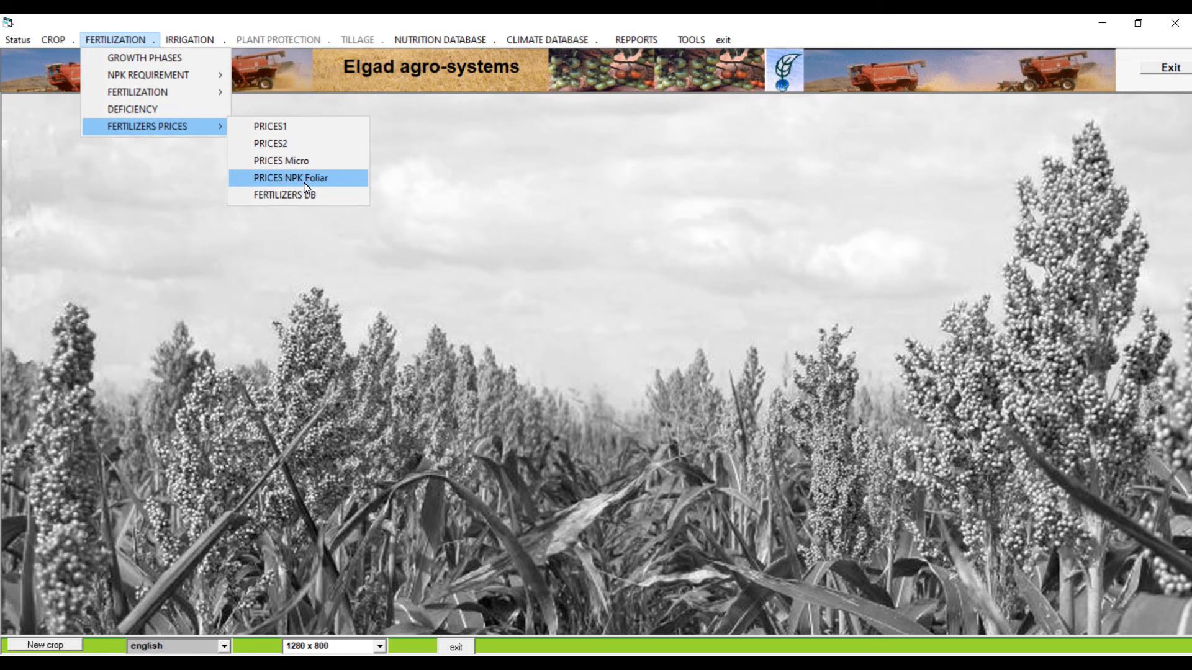
{"action": "left_click", "coordinate": [304, 184]}
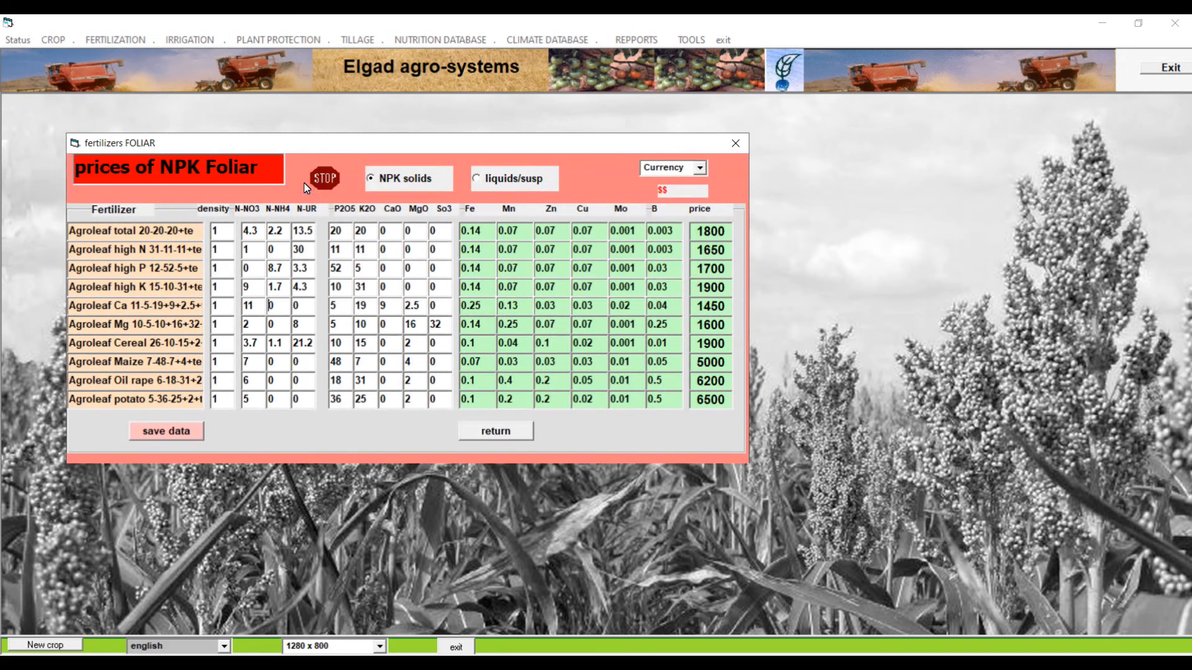
{"action": "left_click", "coordinate": [492, 430]}
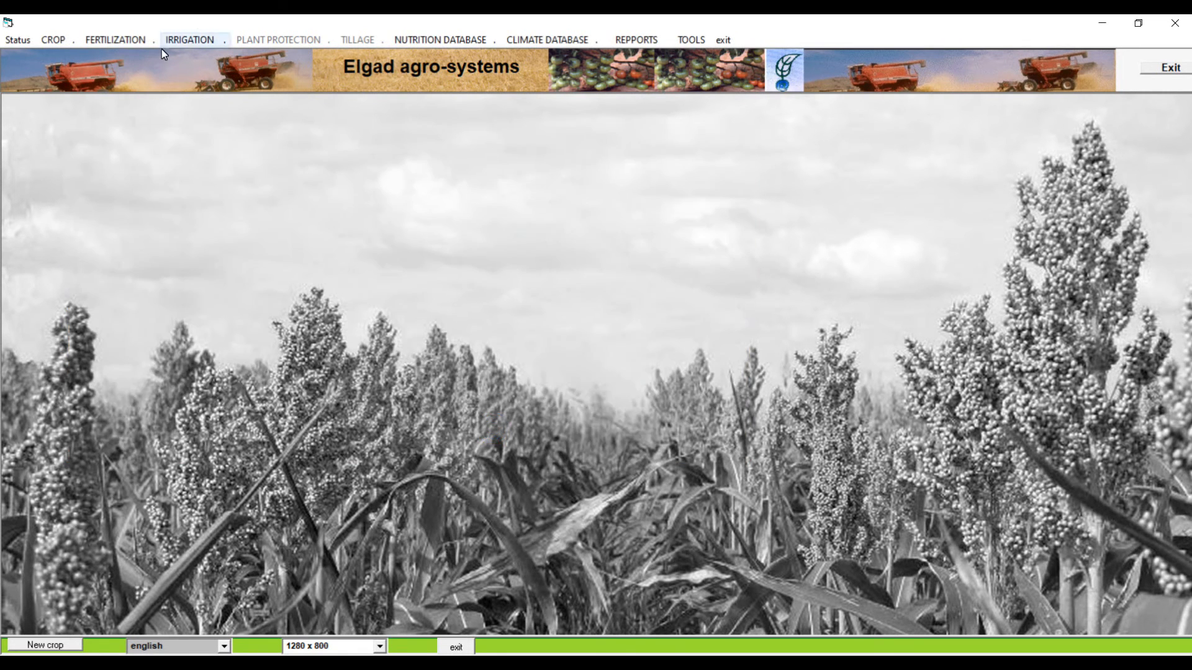
Review the price list of micro-nutrient fertilizers and close it
{"action": "left_click", "coordinate": [132, 39]}
{"action": "mouse_move", "coordinate": [162, 128]}
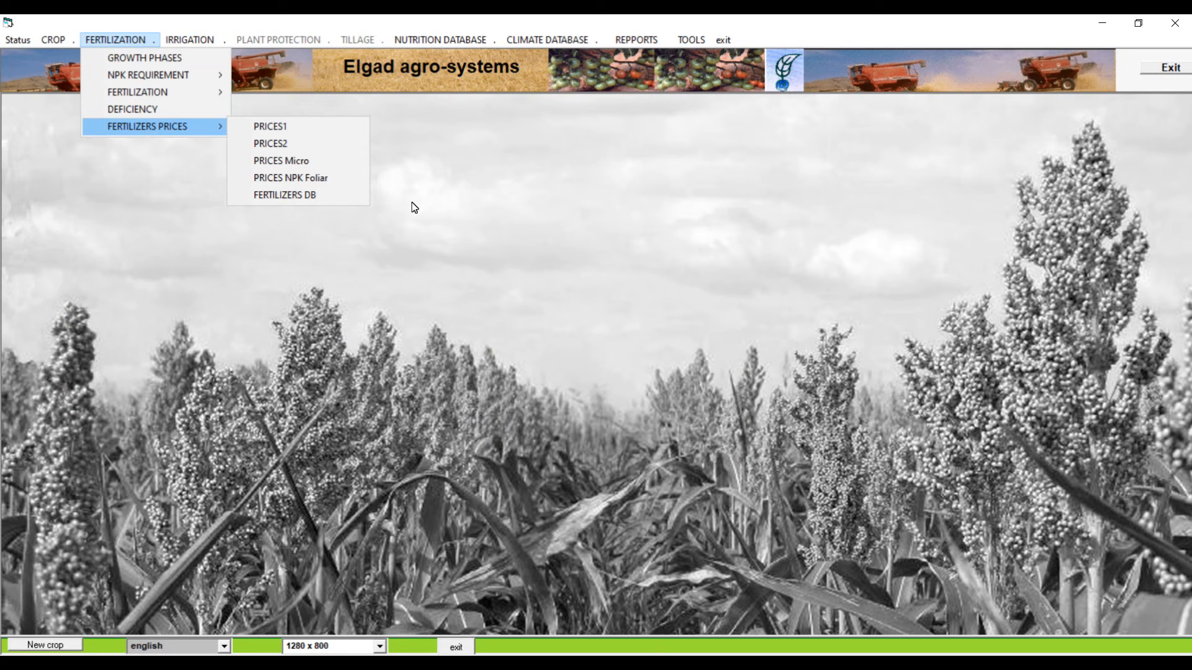
{"action": "left_click", "coordinate": [289, 162]}
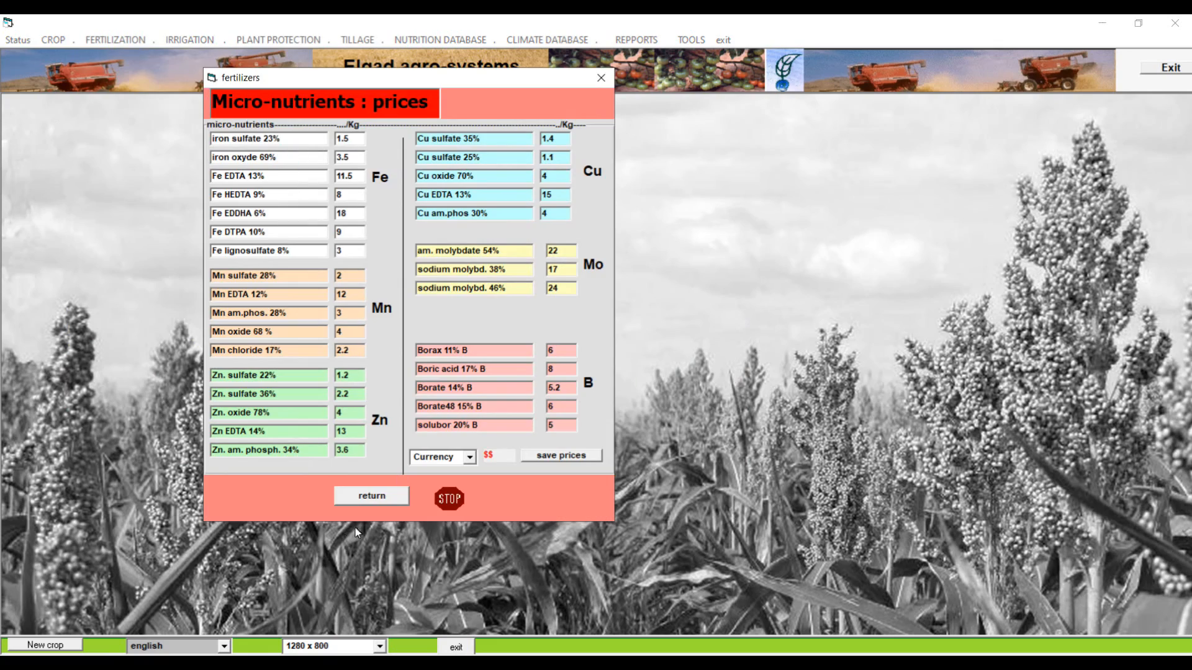
{"action": "left_click", "coordinate": [363, 496]}
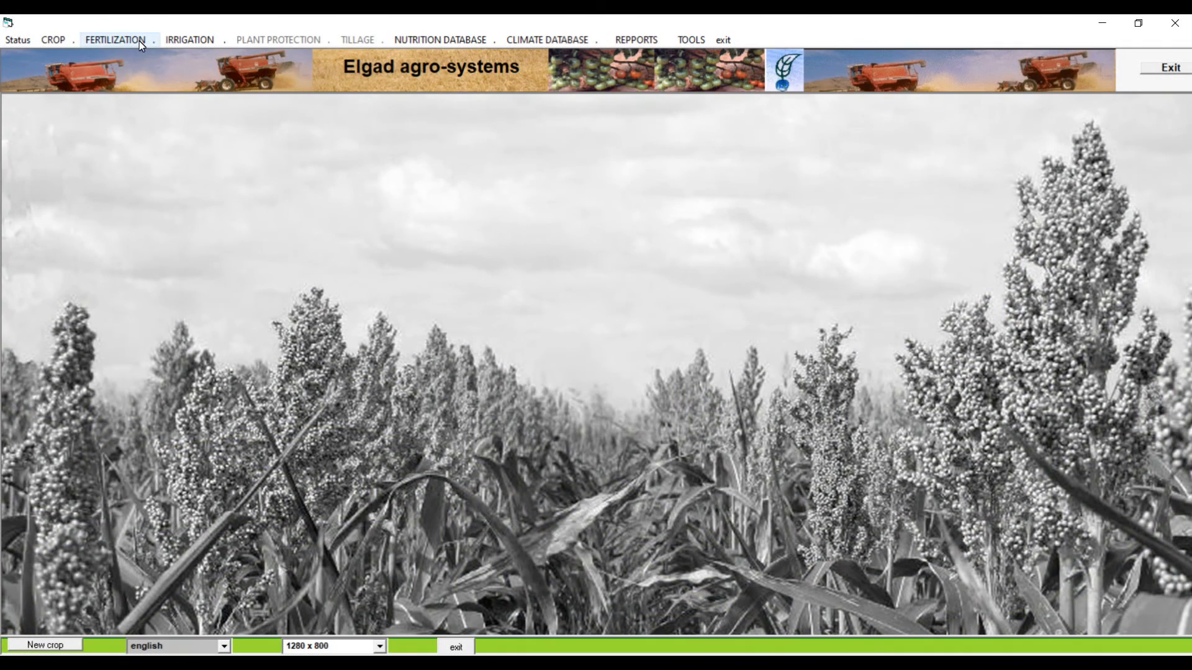
Open the list of fertilization functions
{"action": "left_click", "coordinate": [139, 41]}
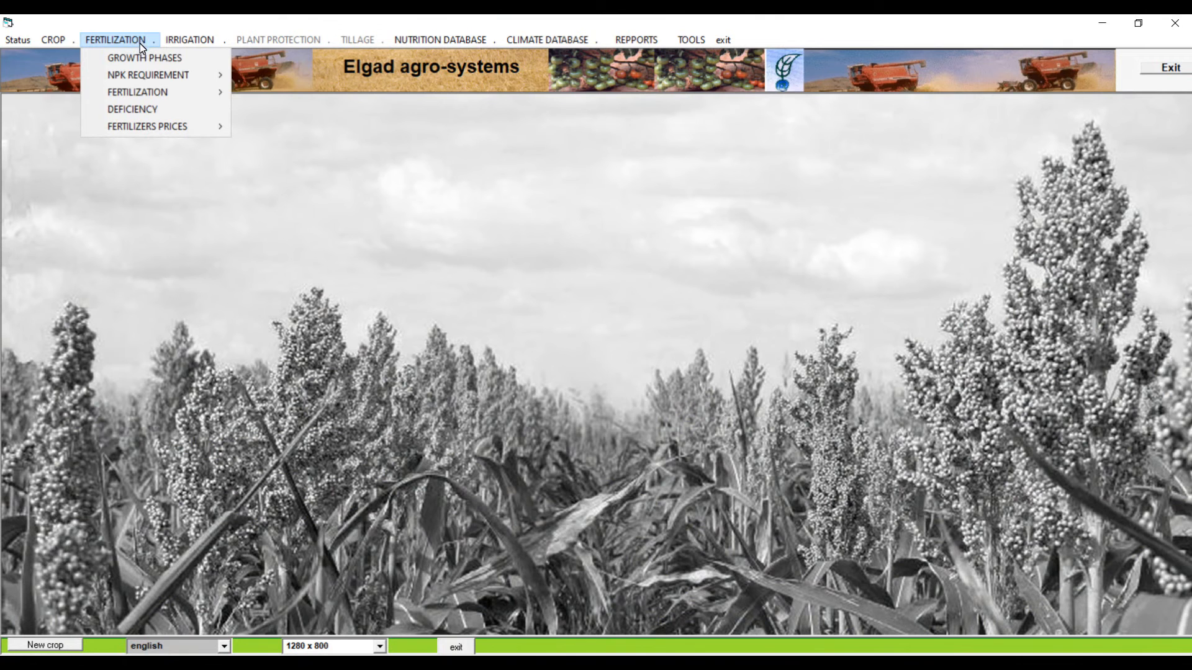